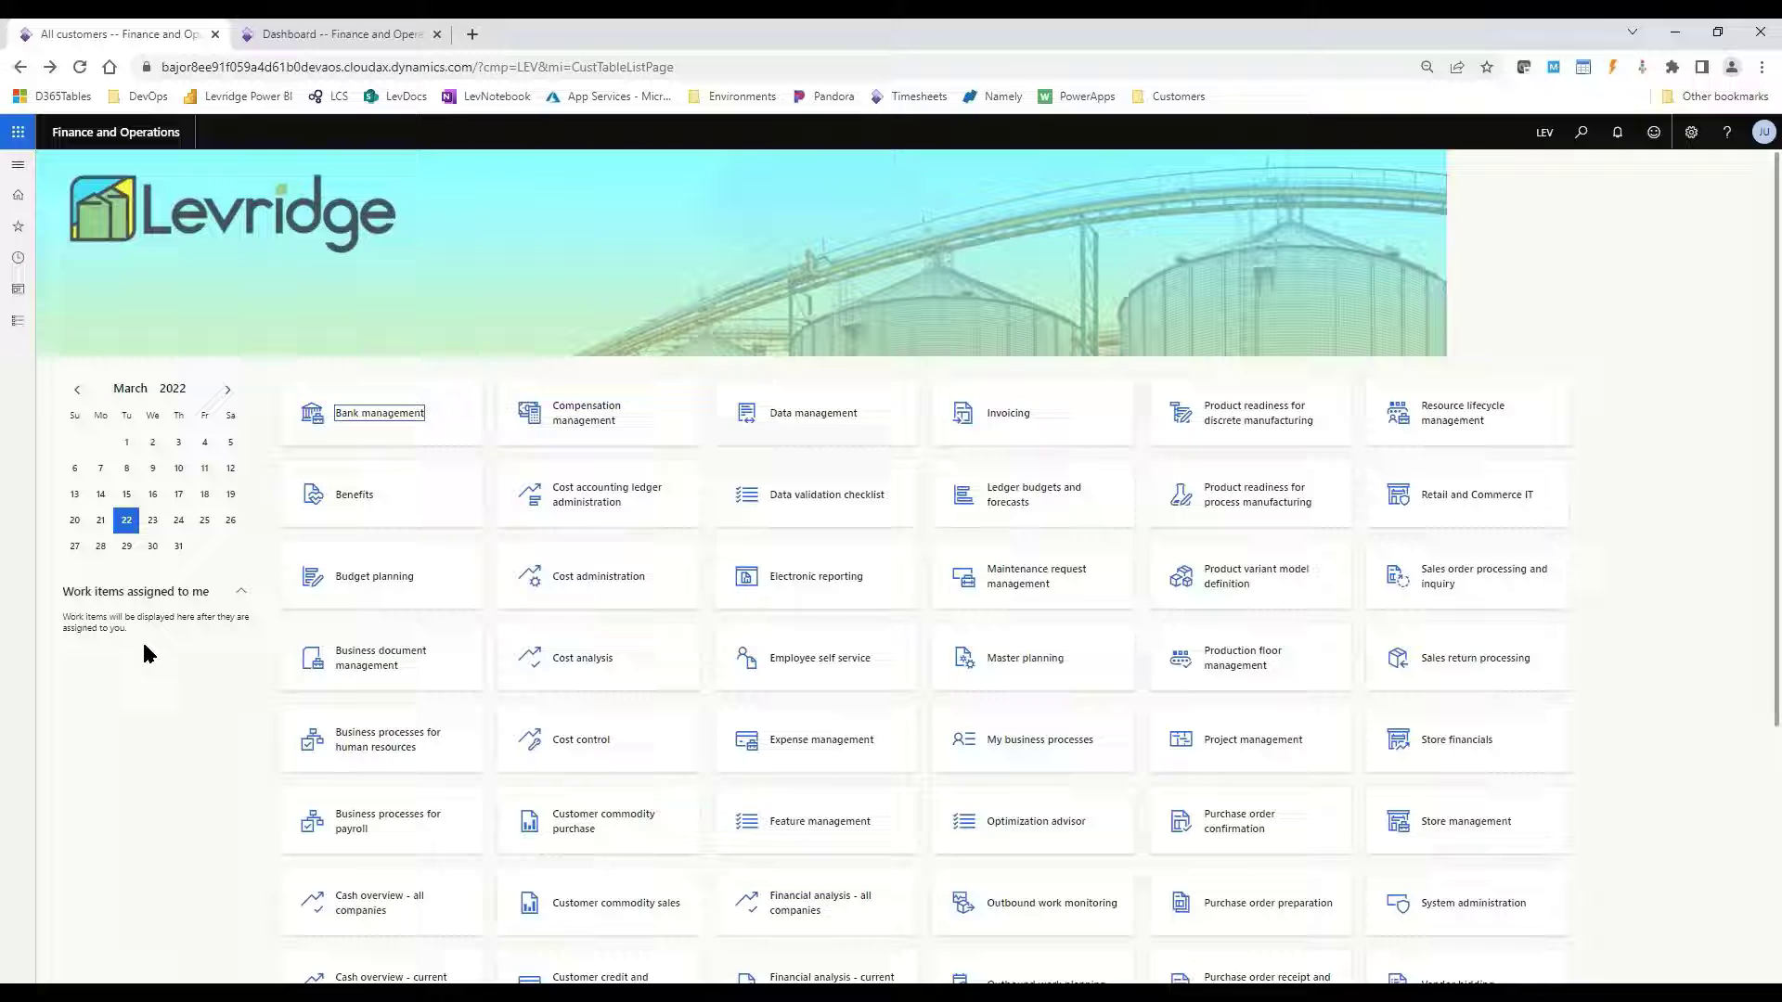
Open Ag sales > All customers and select the Wright Farms record near the bottom of the list
{"action": "left_click", "coordinate": [17, 321]}
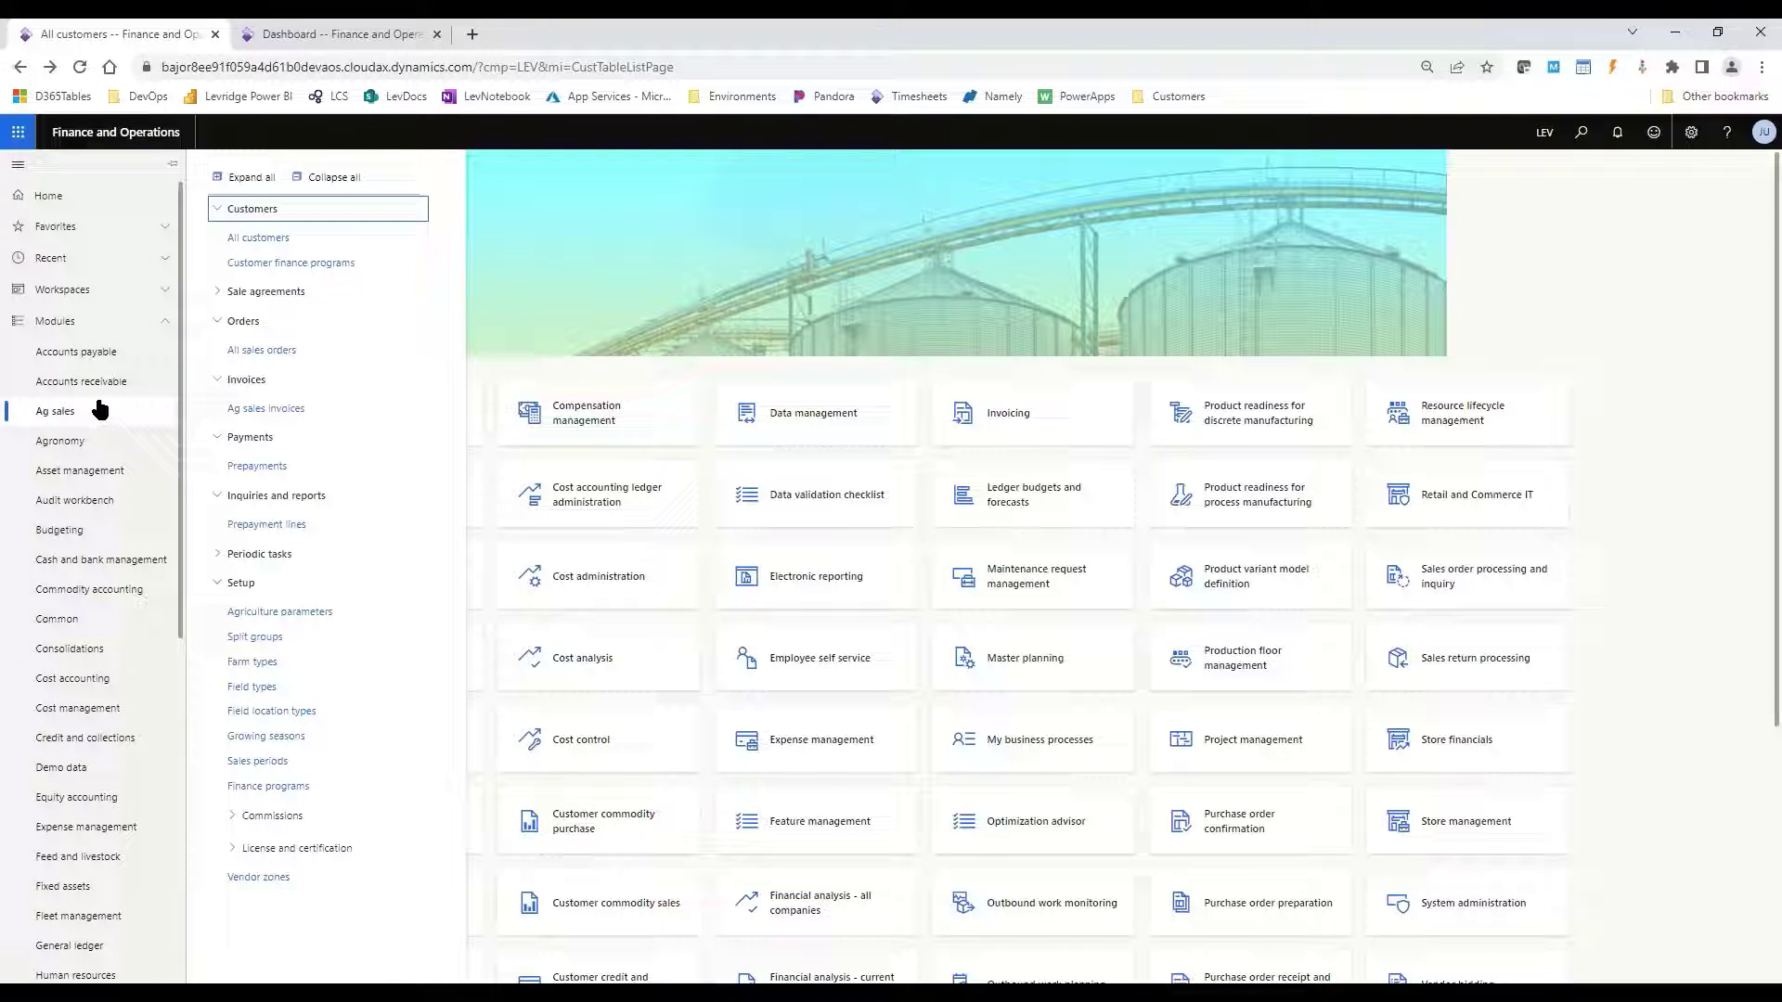
{"action": "left_click", "coordinate": [255, 238]}
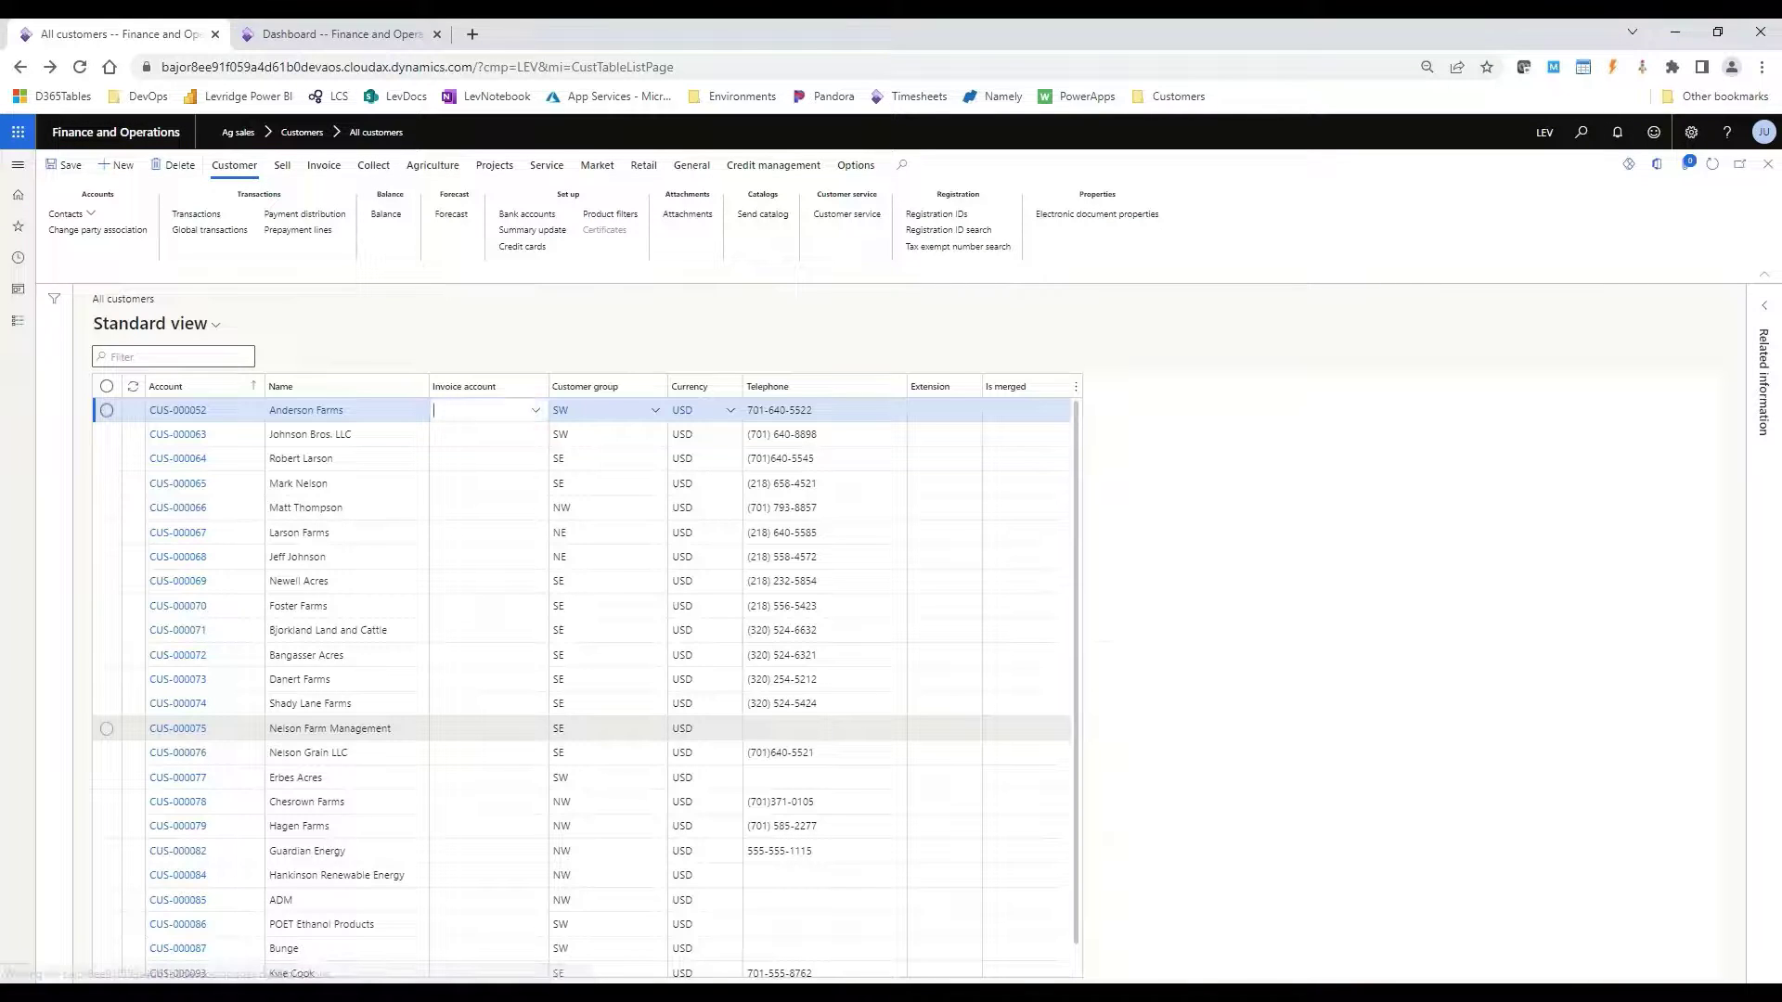
{"action": "scroll", "coordinate": [372, 729], "scroll_direction": "down", "scroll_amount": 1}
{"action": "scroll", "coordinate": [417, 873], "scroll_direction": "down", "scroll_amount": 5}
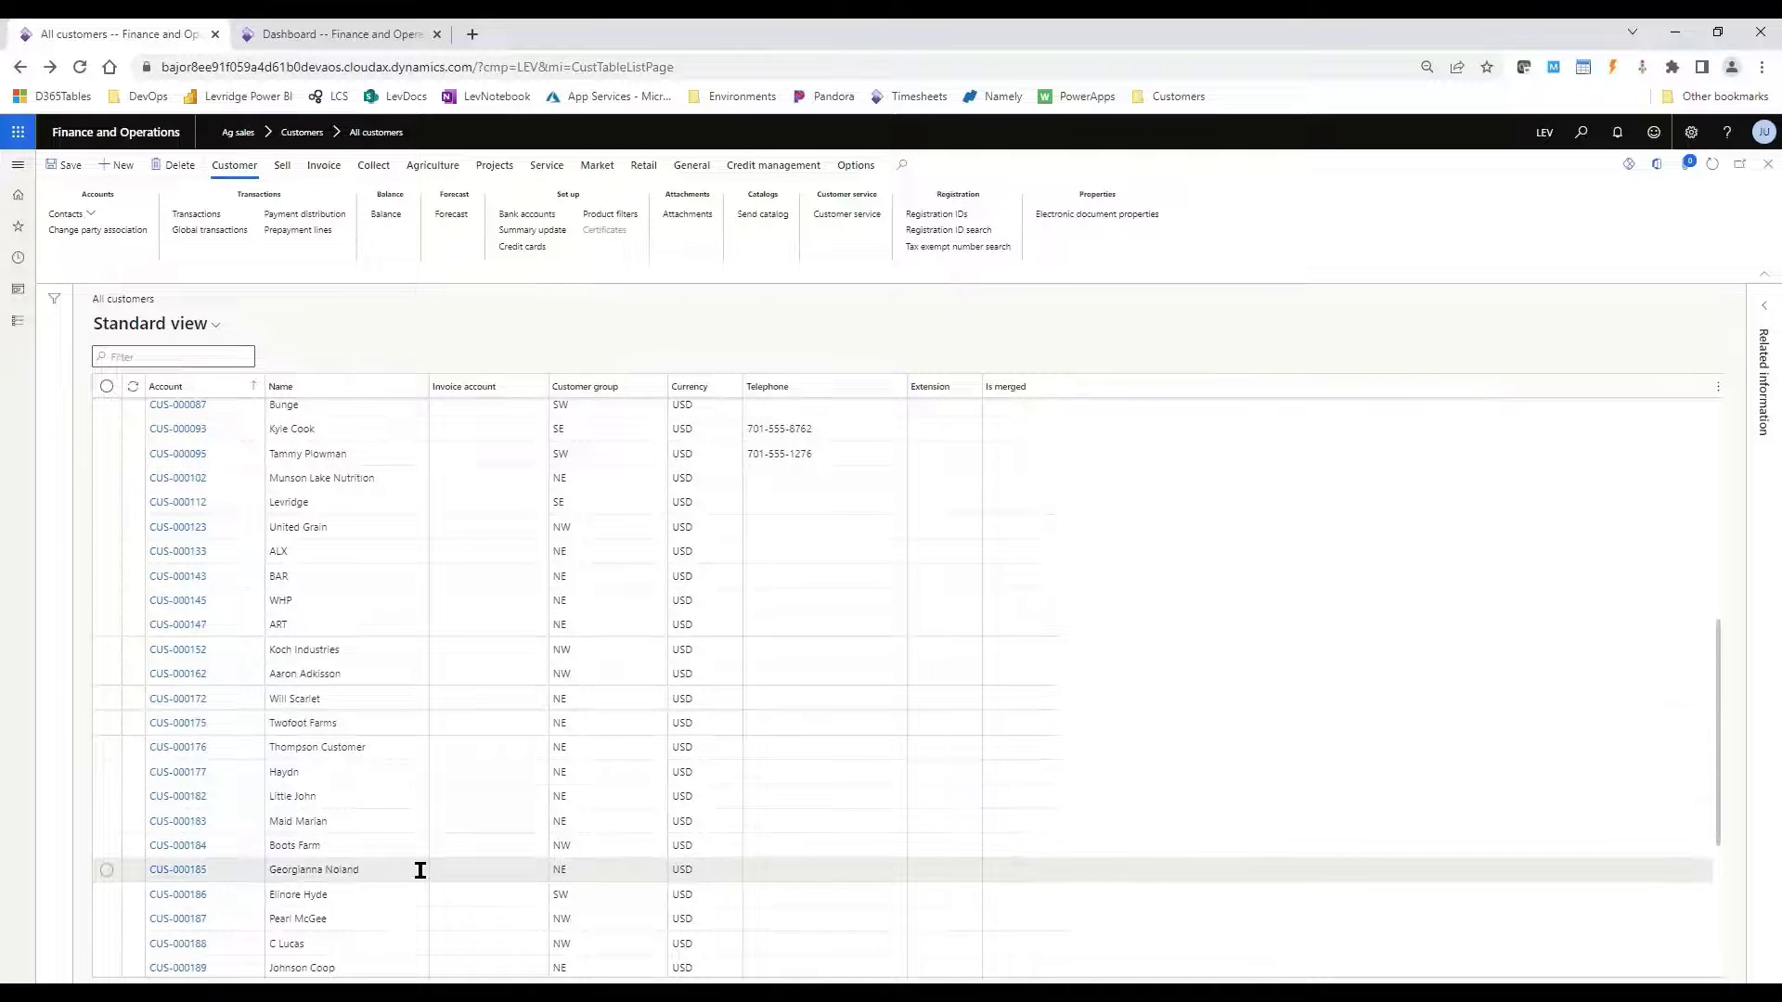
{"action": "scroll", "coordinate": [420, 870], "scroll_direction": "down", "scroll_amount": 3}
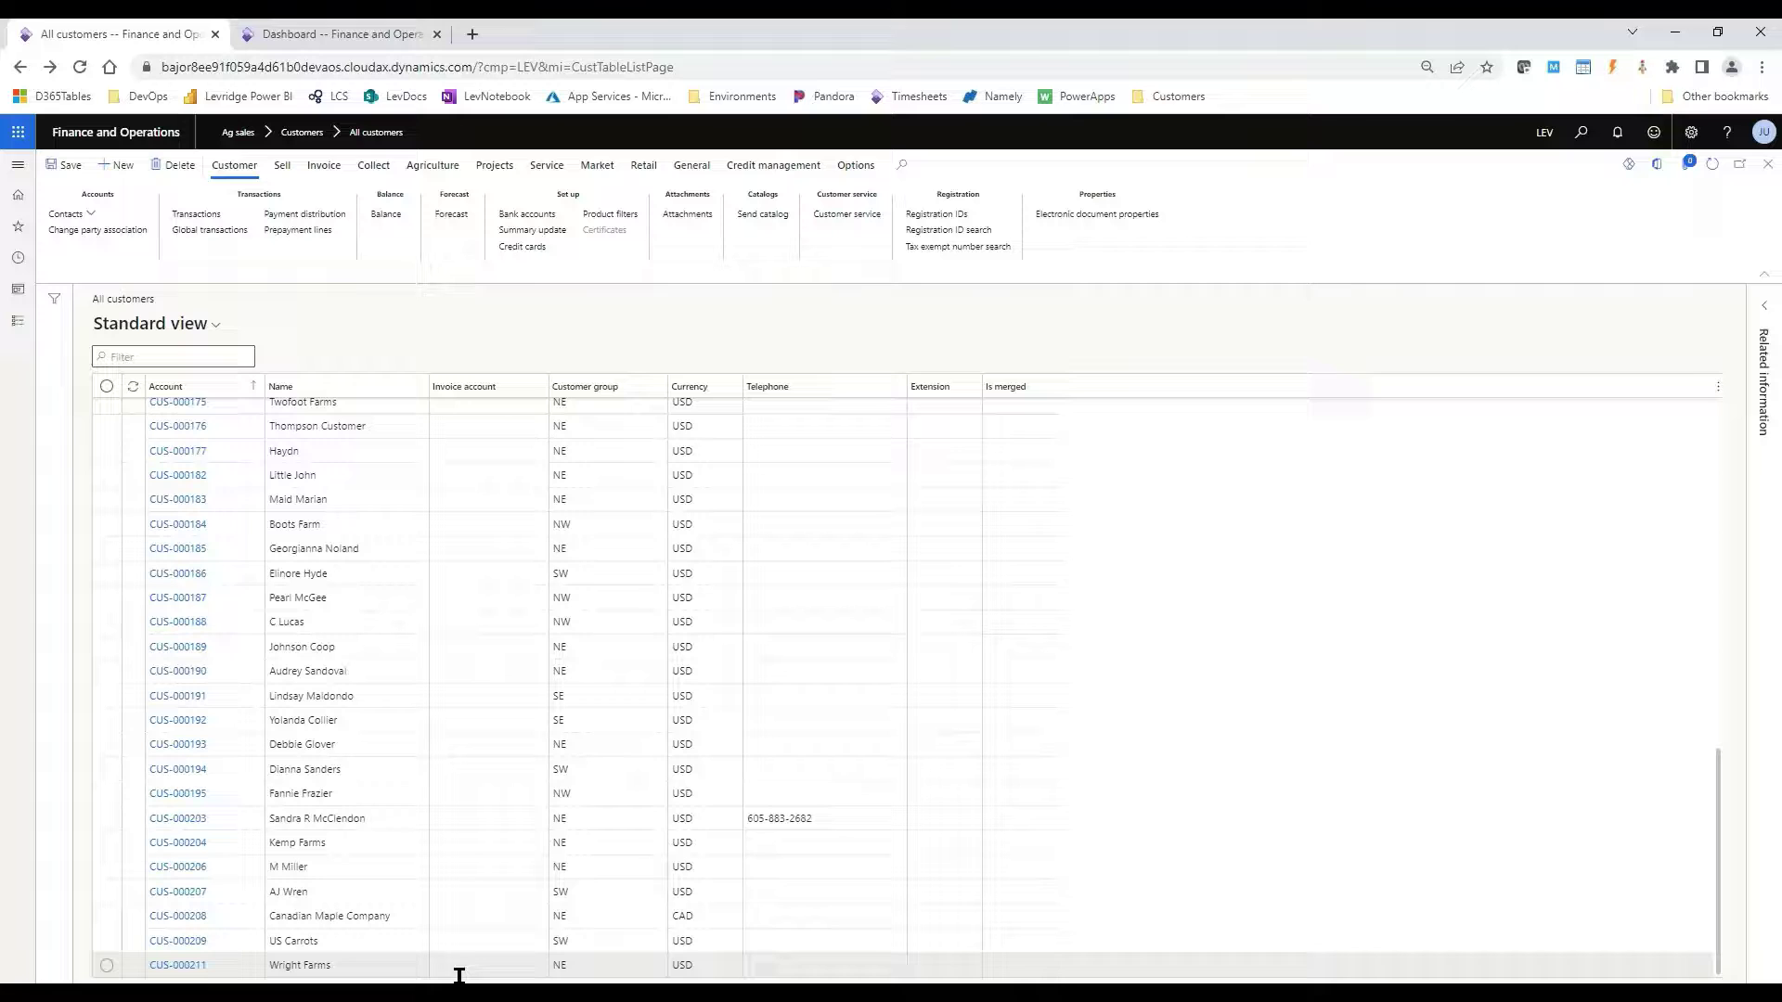
{"action": "left_click", "coordinate": [464, 968]}
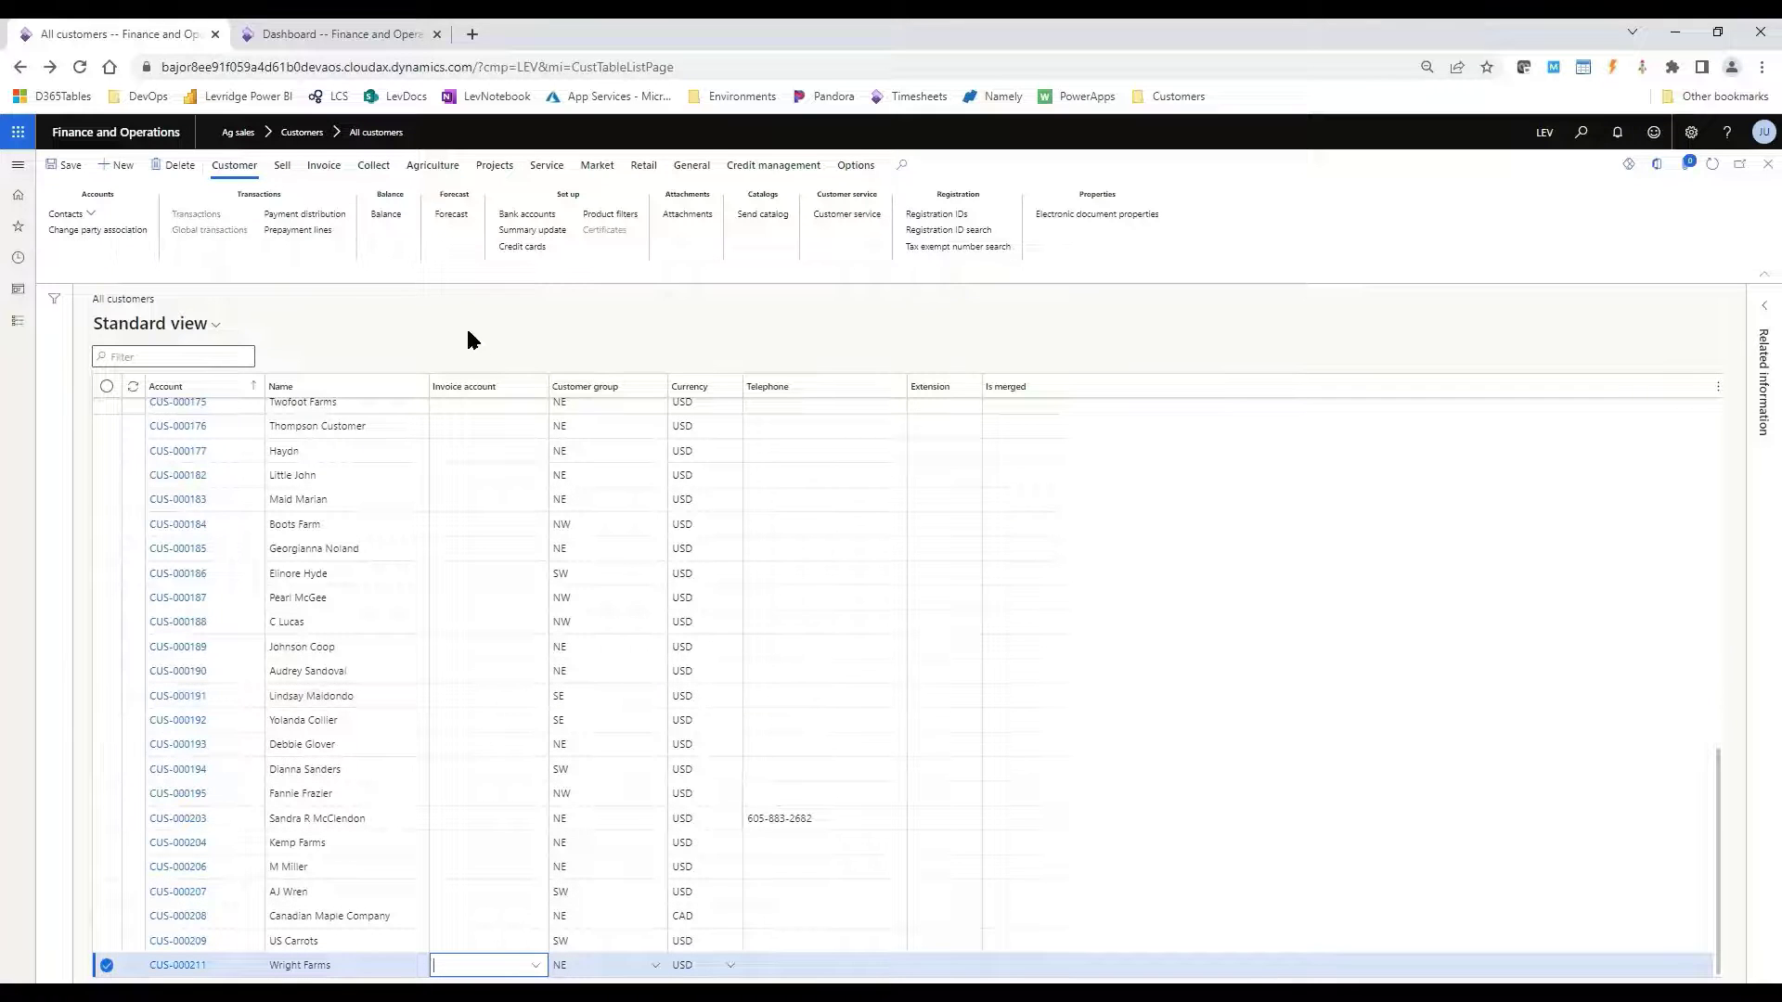
Open the billing notes for Wright Farms (CUS-000211) from the Invoice tab
{"action": "left_click", "coordinate": [433, 165]}
{"action": "left_click", "coordinate": [324, 165]}
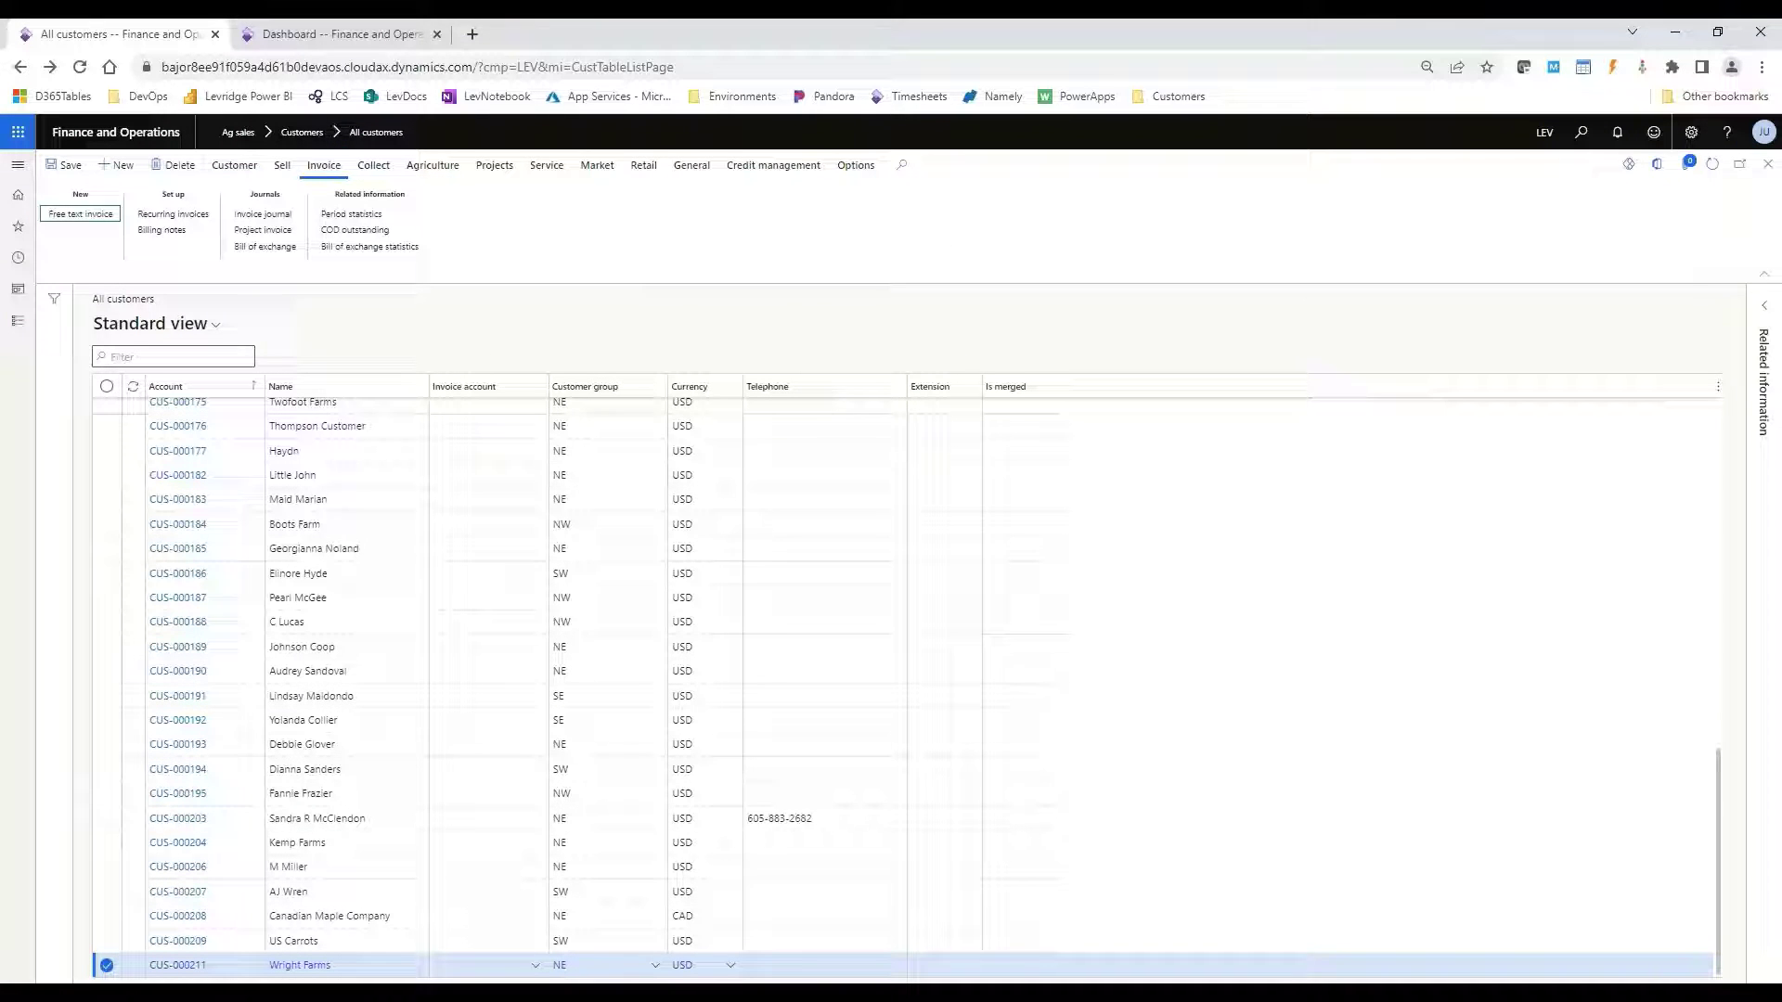
{"action": "left_click", "coordinate": [166, 233]}
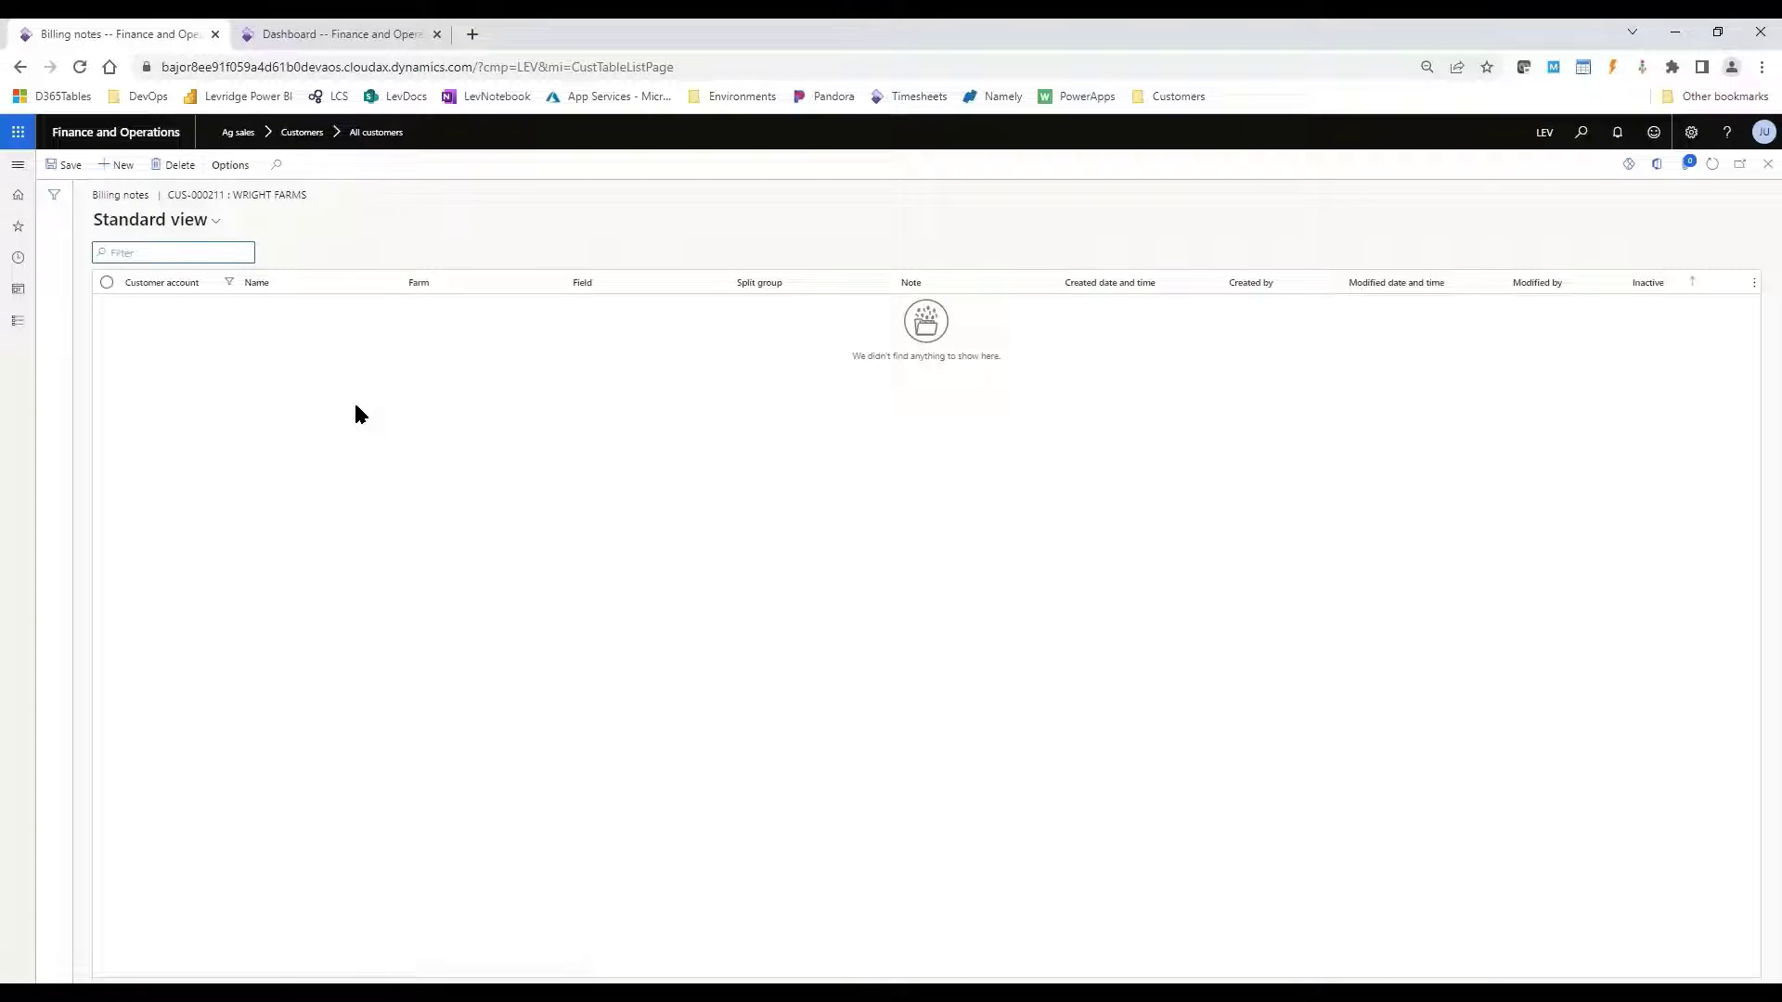
Add a new billing note saying fertilizer is billed 50/50 with Martin Farms
{"action": "left_click", "coordinate": [117, 165]}
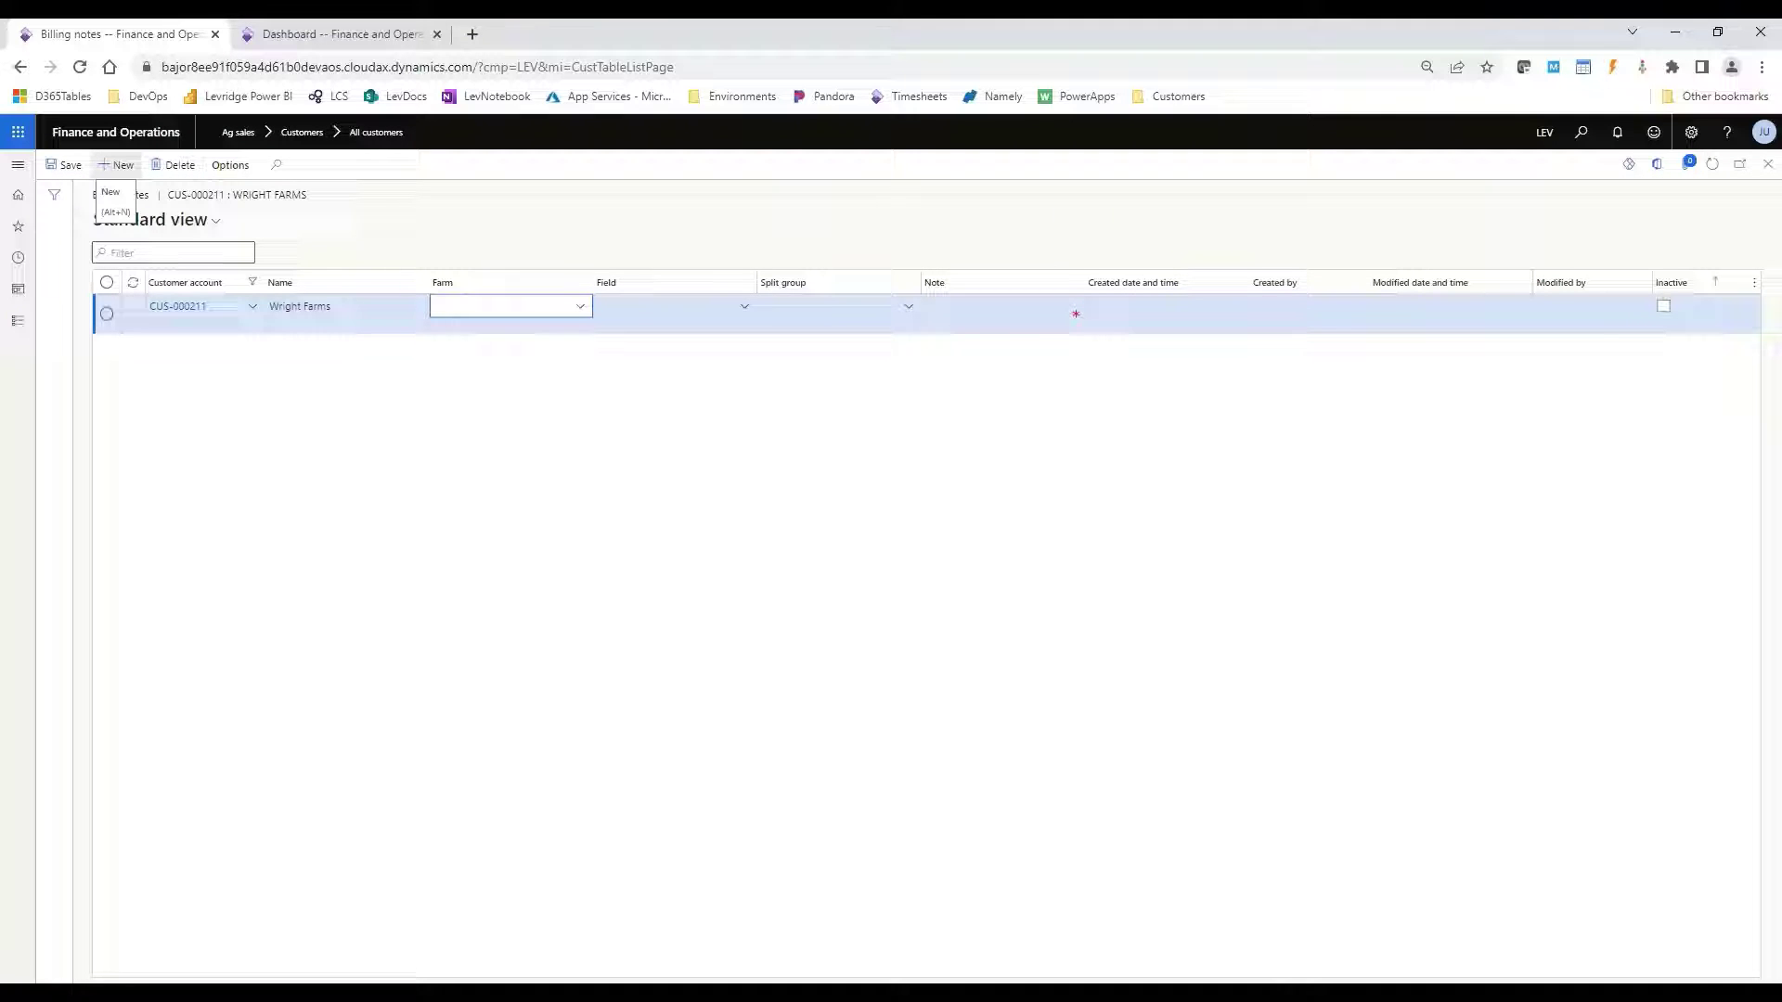
{"action": "key", "text": "Tab"}
{"action": "key", "text": "Tab"}
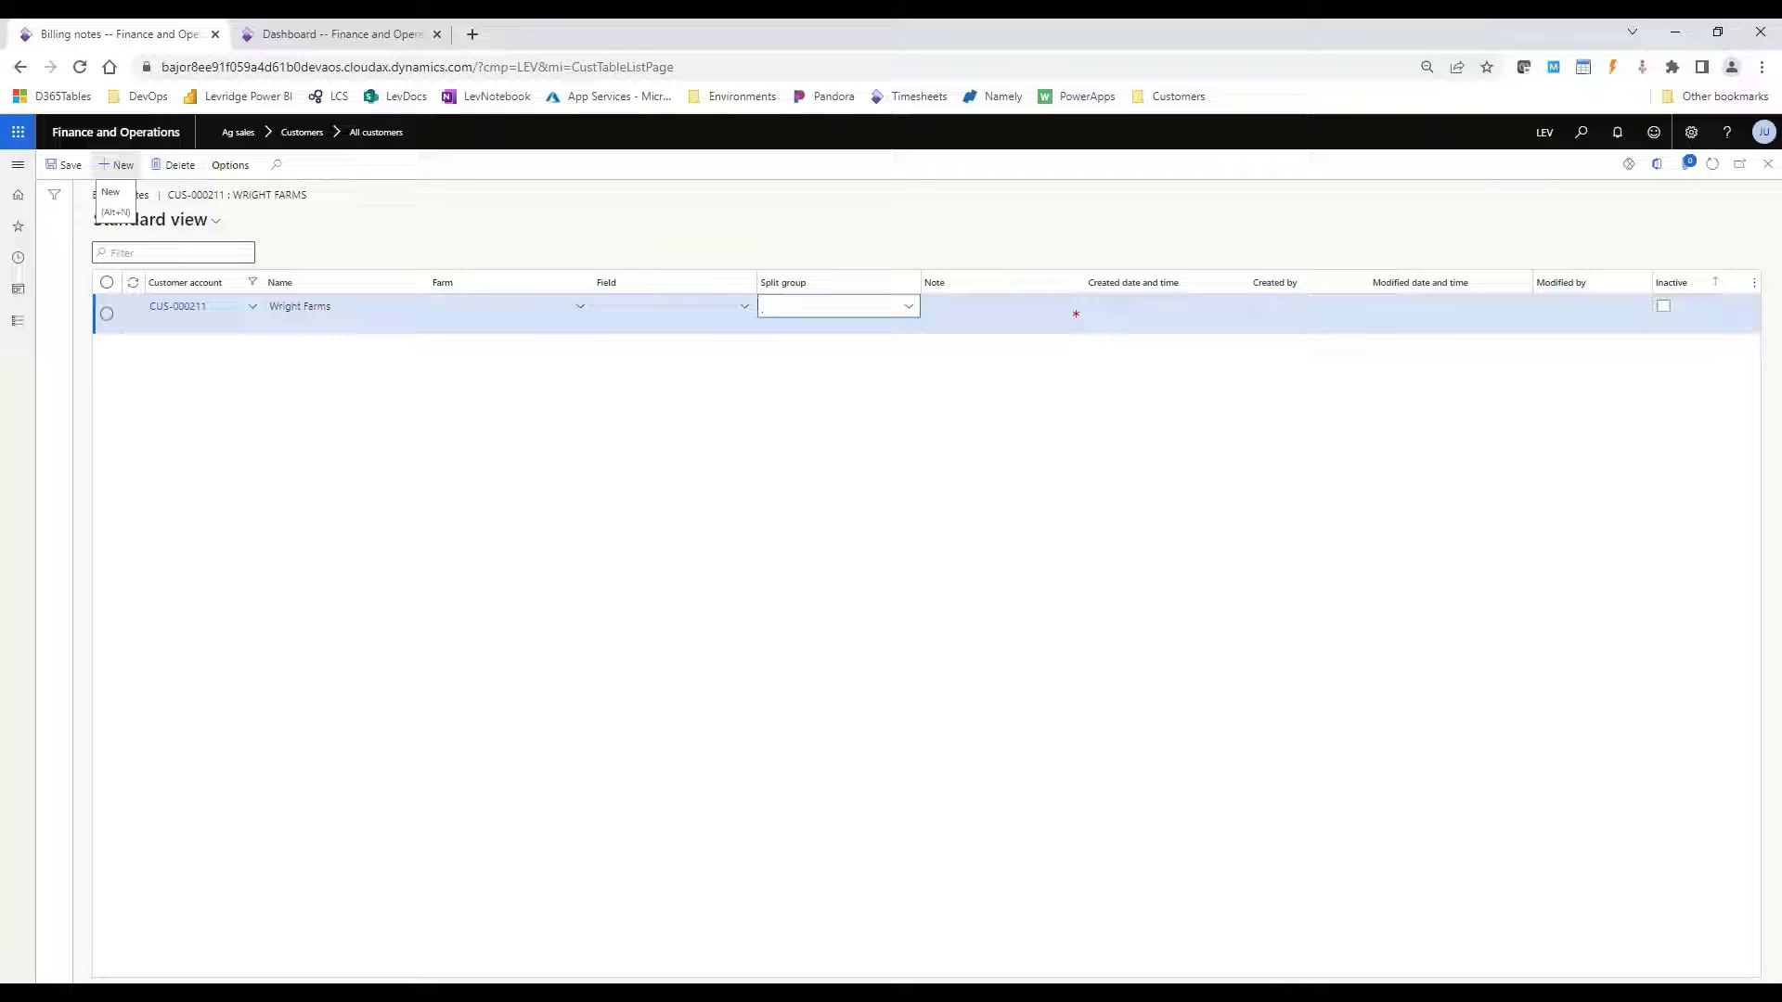
{"action": "key", "text": "Tab"}
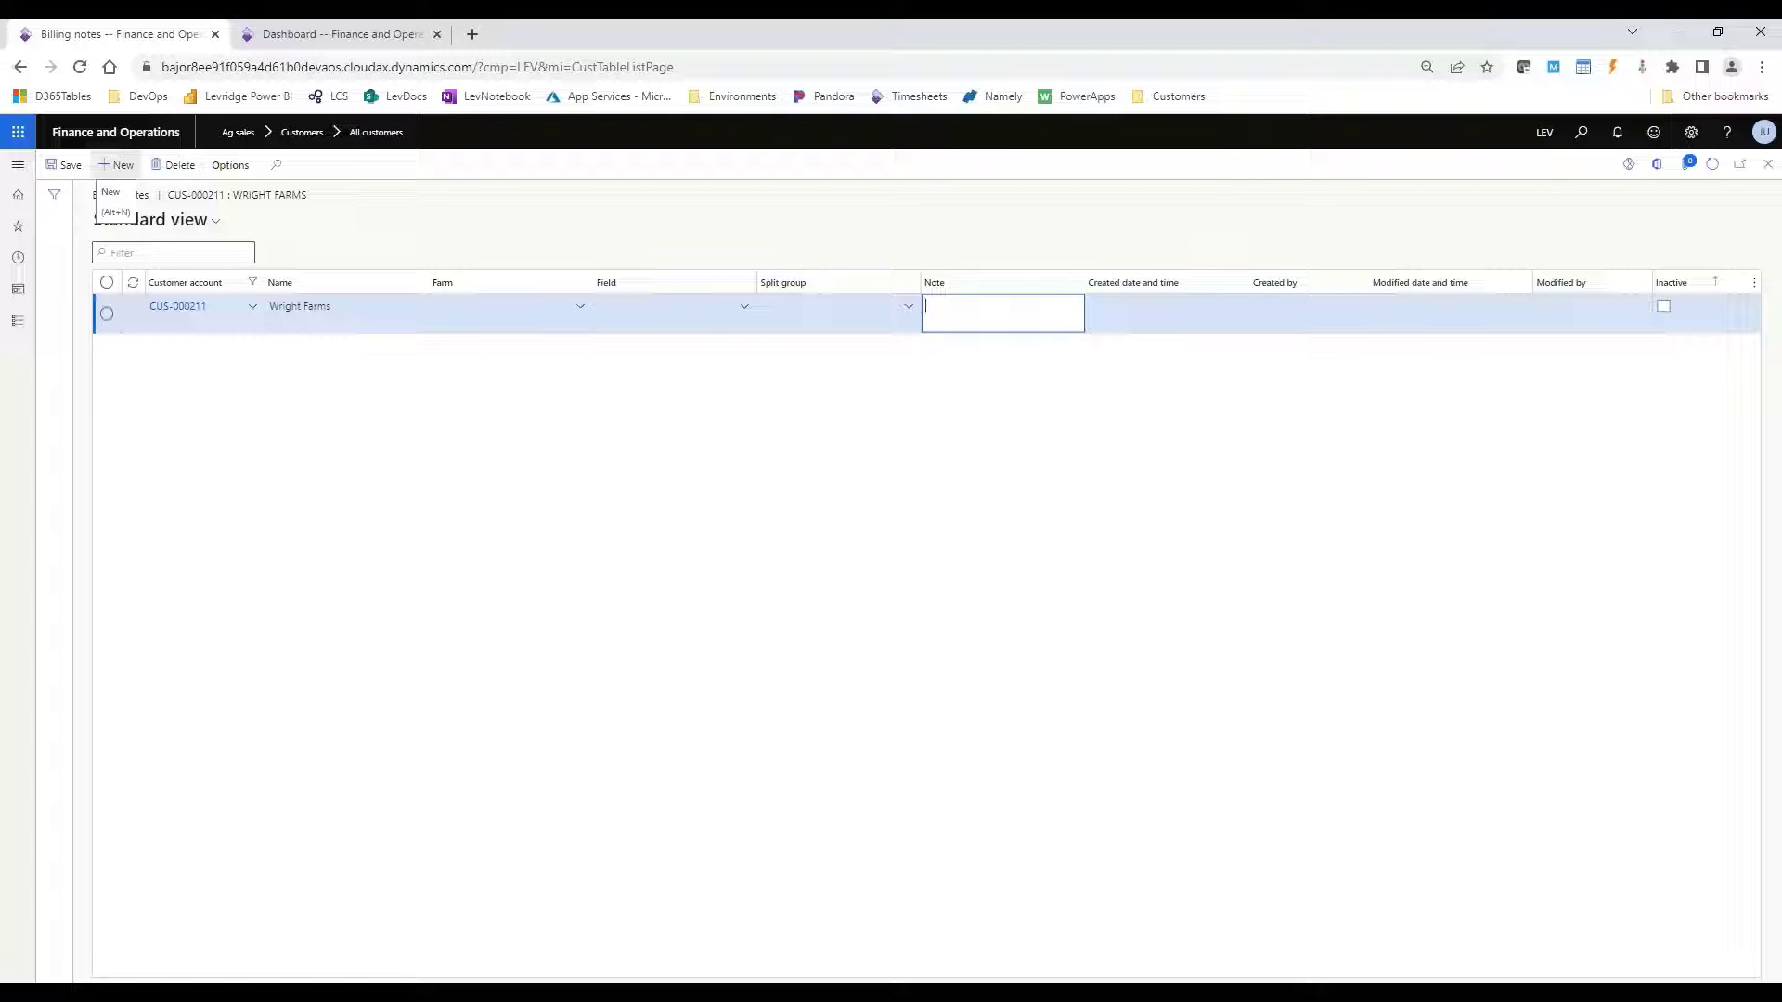
{"action": "type", "text": "Fert"}
{"action": "type", "text": "ilizer should"}
{"action": "type", "text": " be blue"}
{"action": "type", "text": "d 50/5"}
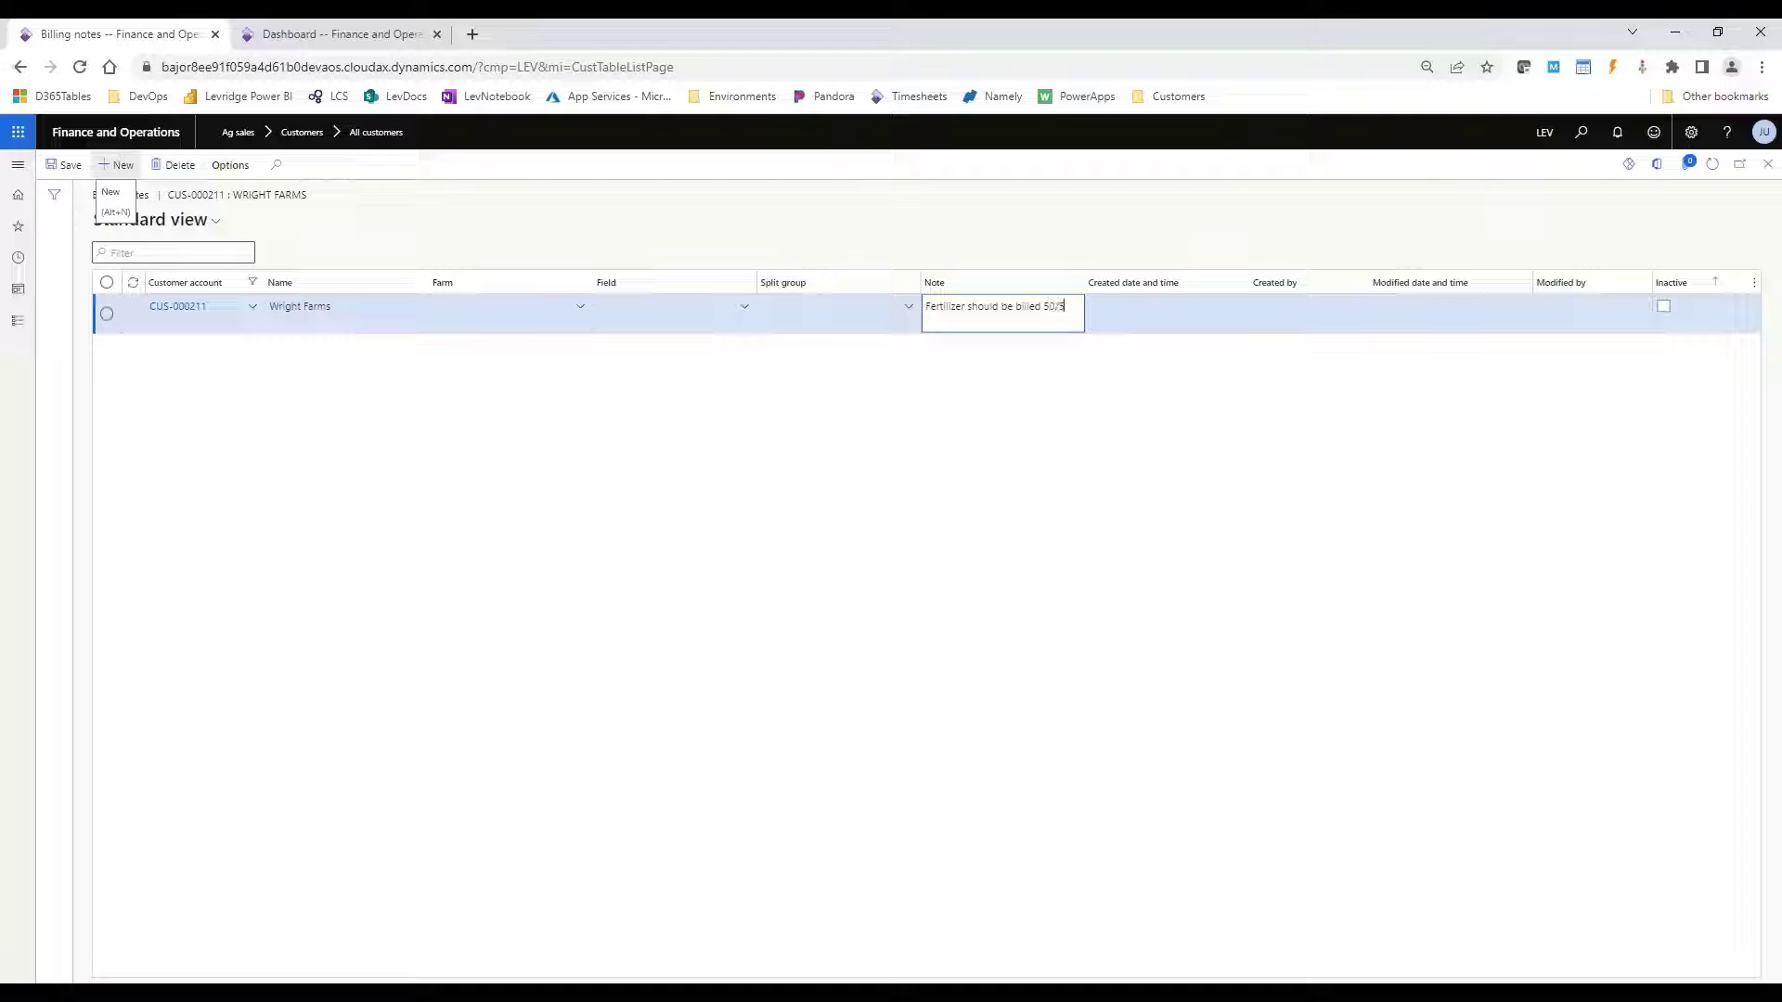
{"action": "type", "text": "0 with W"}
{"action": "type", "text": "artin Farms"}
{"action": "key", "text": "Tab"}
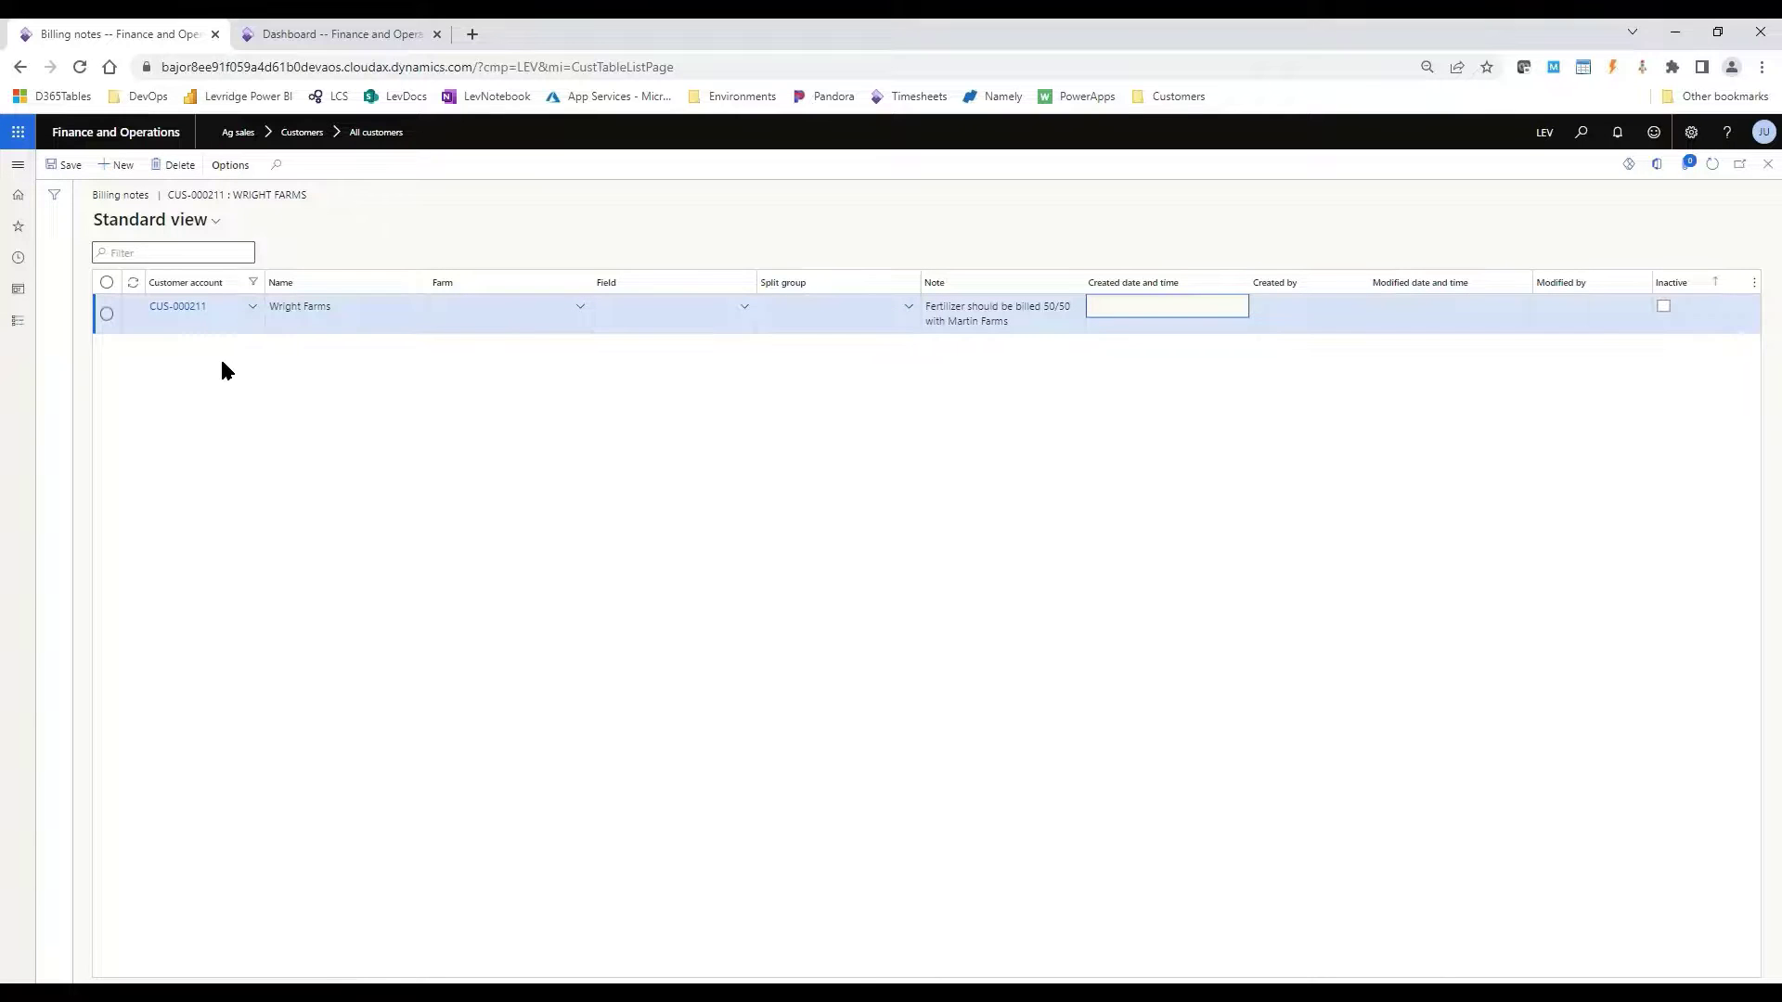
Go to Ag sales > All sales orders
{"action": "left_click", "coordinate": [17, 195]}
{"action": "left_click", "coordinate": [92, 411]}
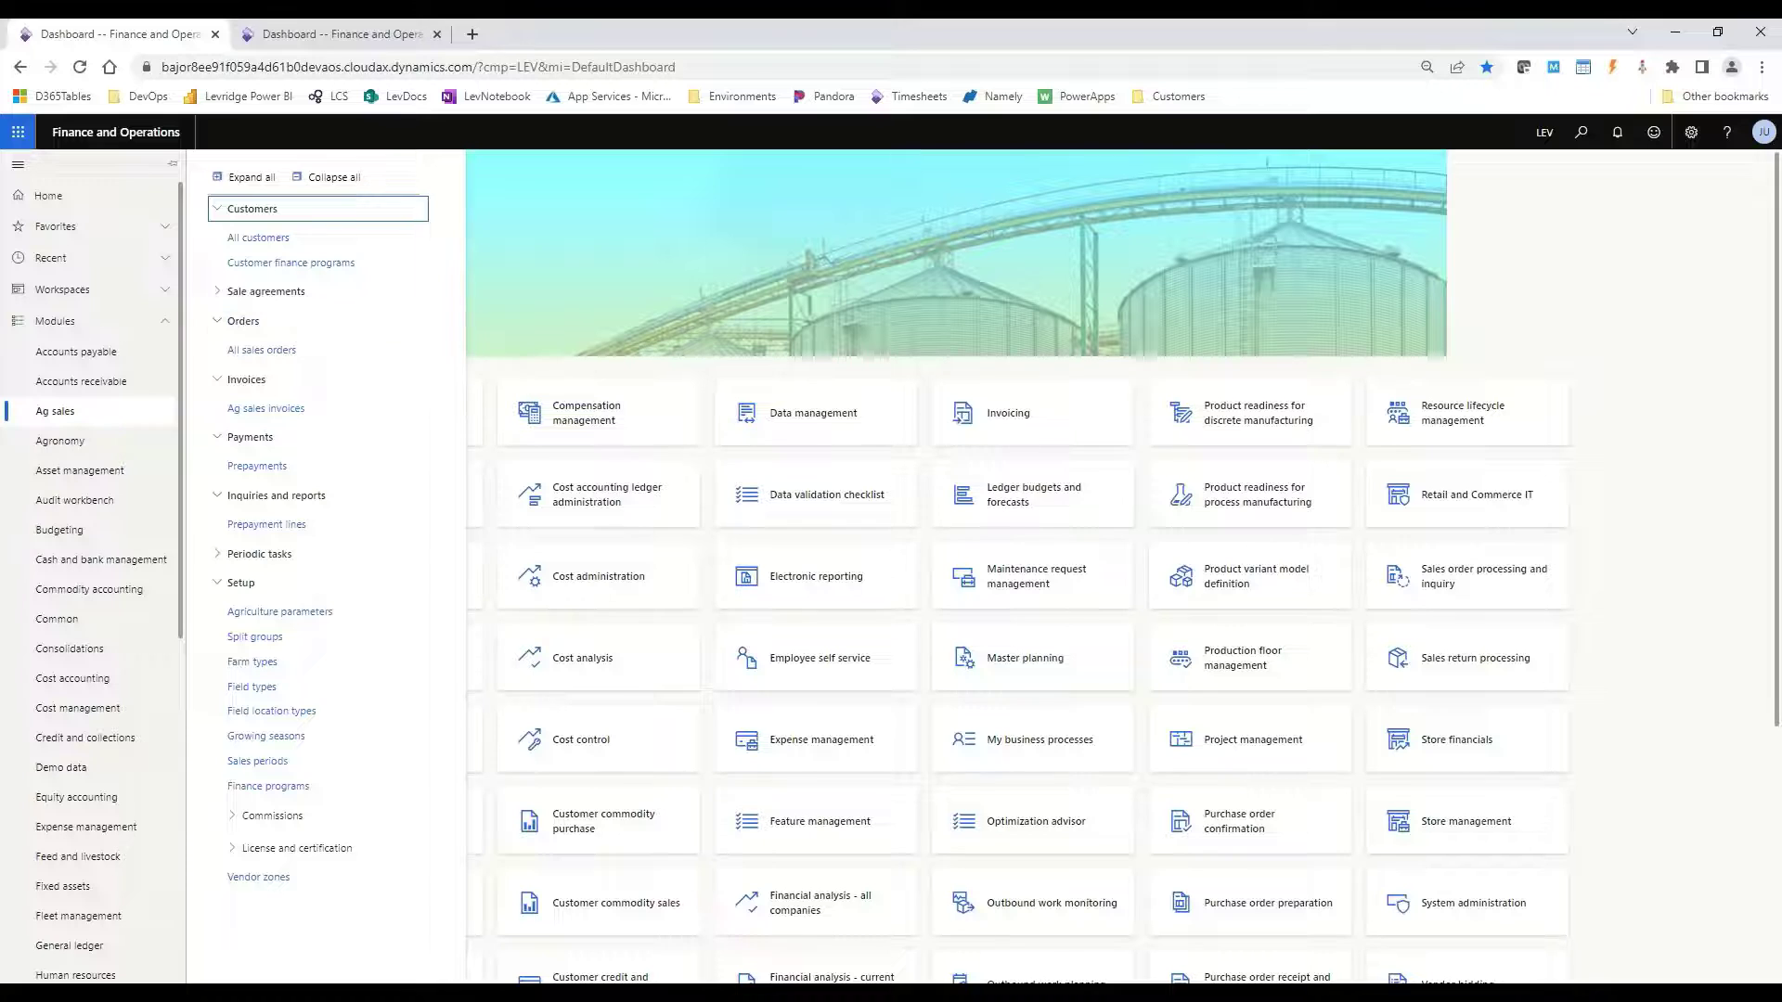
{"action": "left_click", "coordinate": [283, 348]}
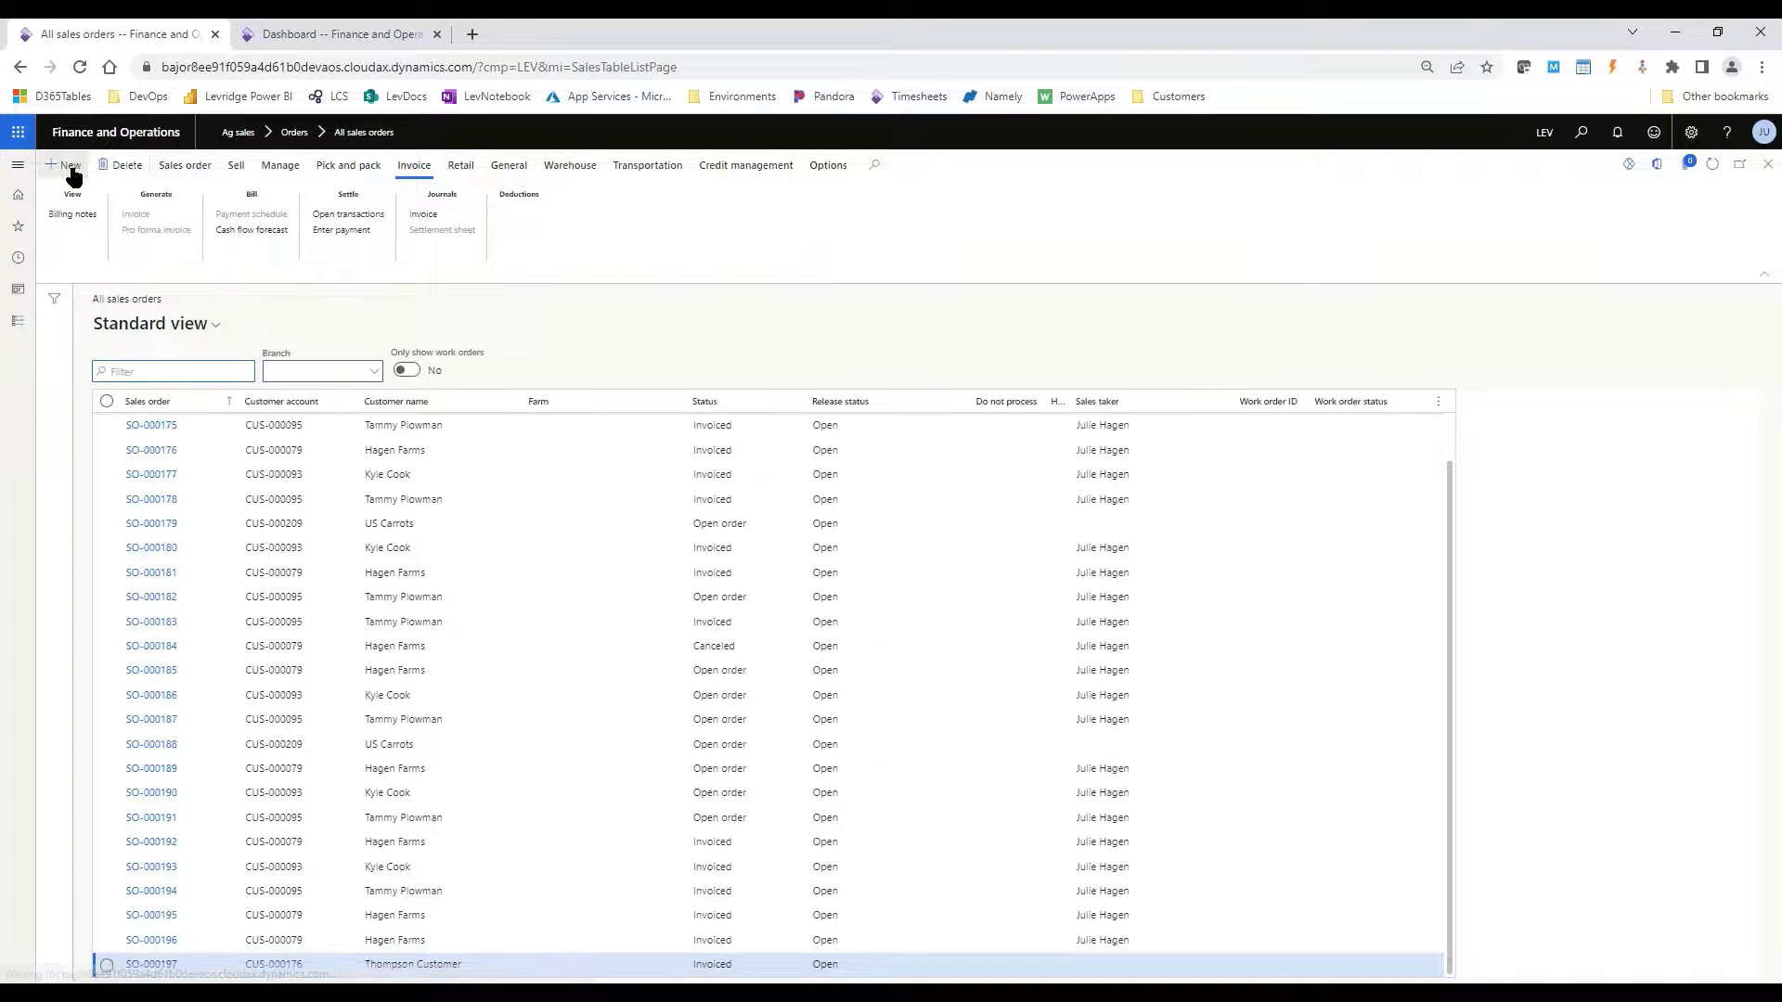
Create sales order SO-000198 for customer Wright Farms with warehouse ART
{"action": "left_click", "coordinate": [71, 165]}
{"action": "type", "text": "wri"}
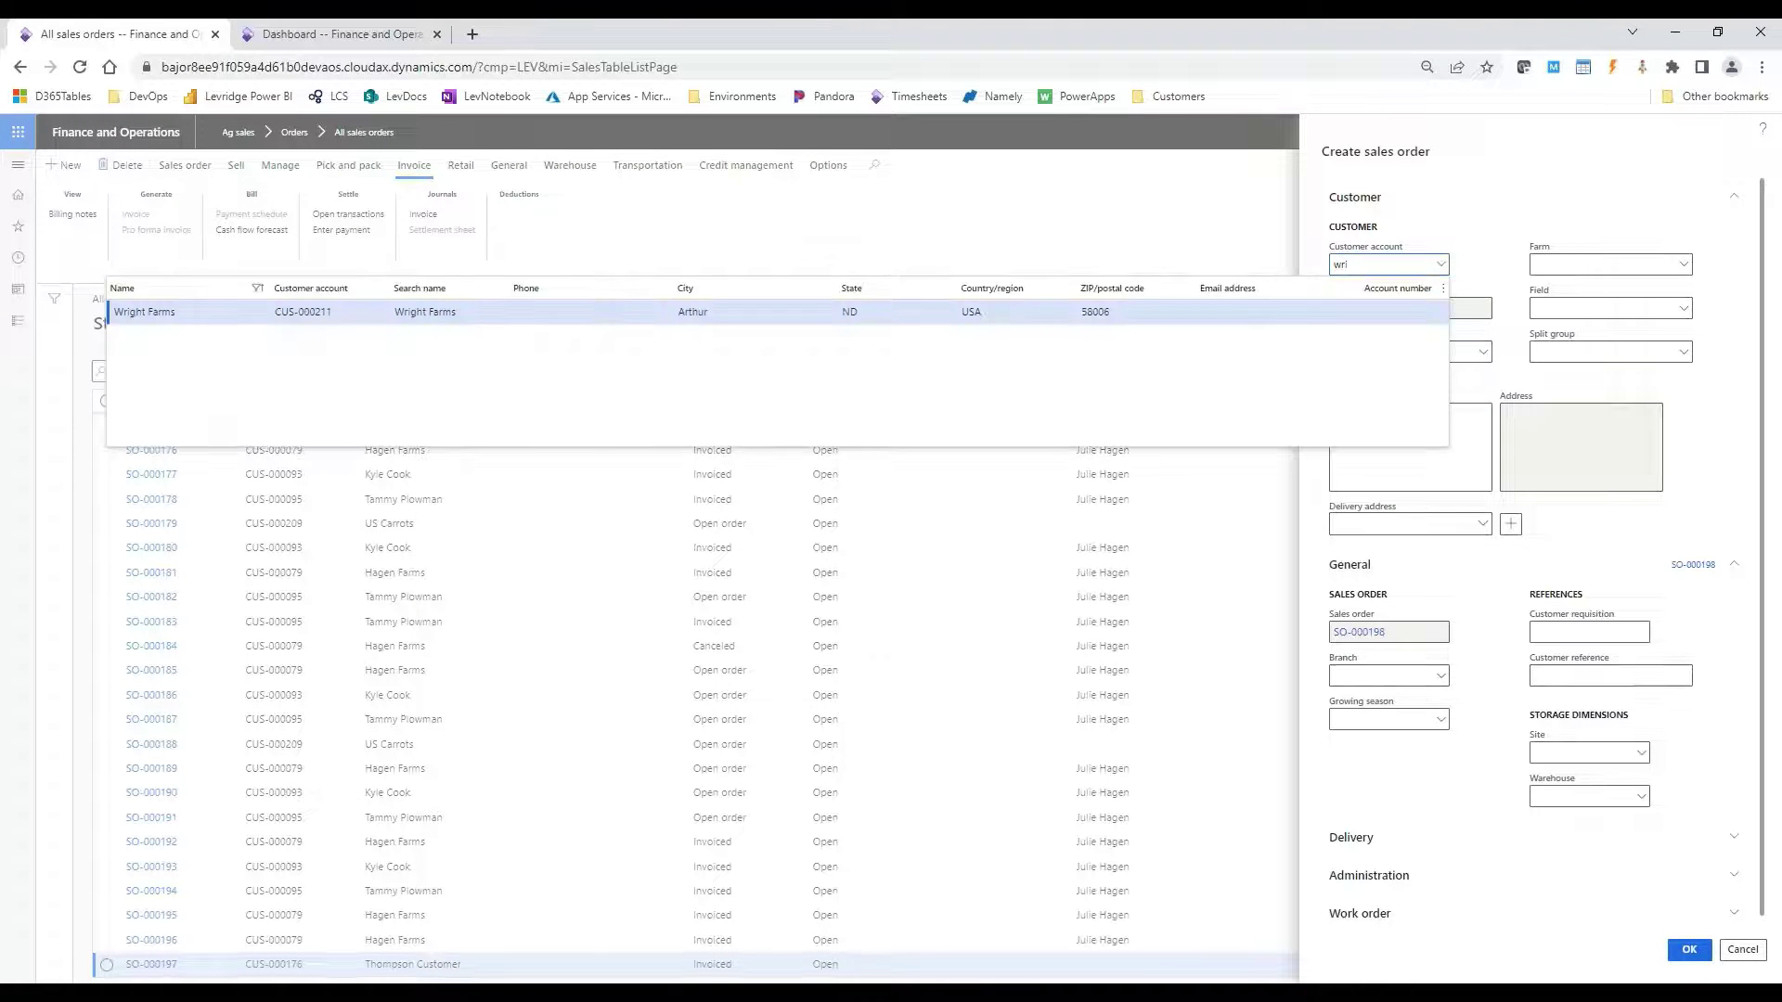
{"action": "key", "text": "Return"}
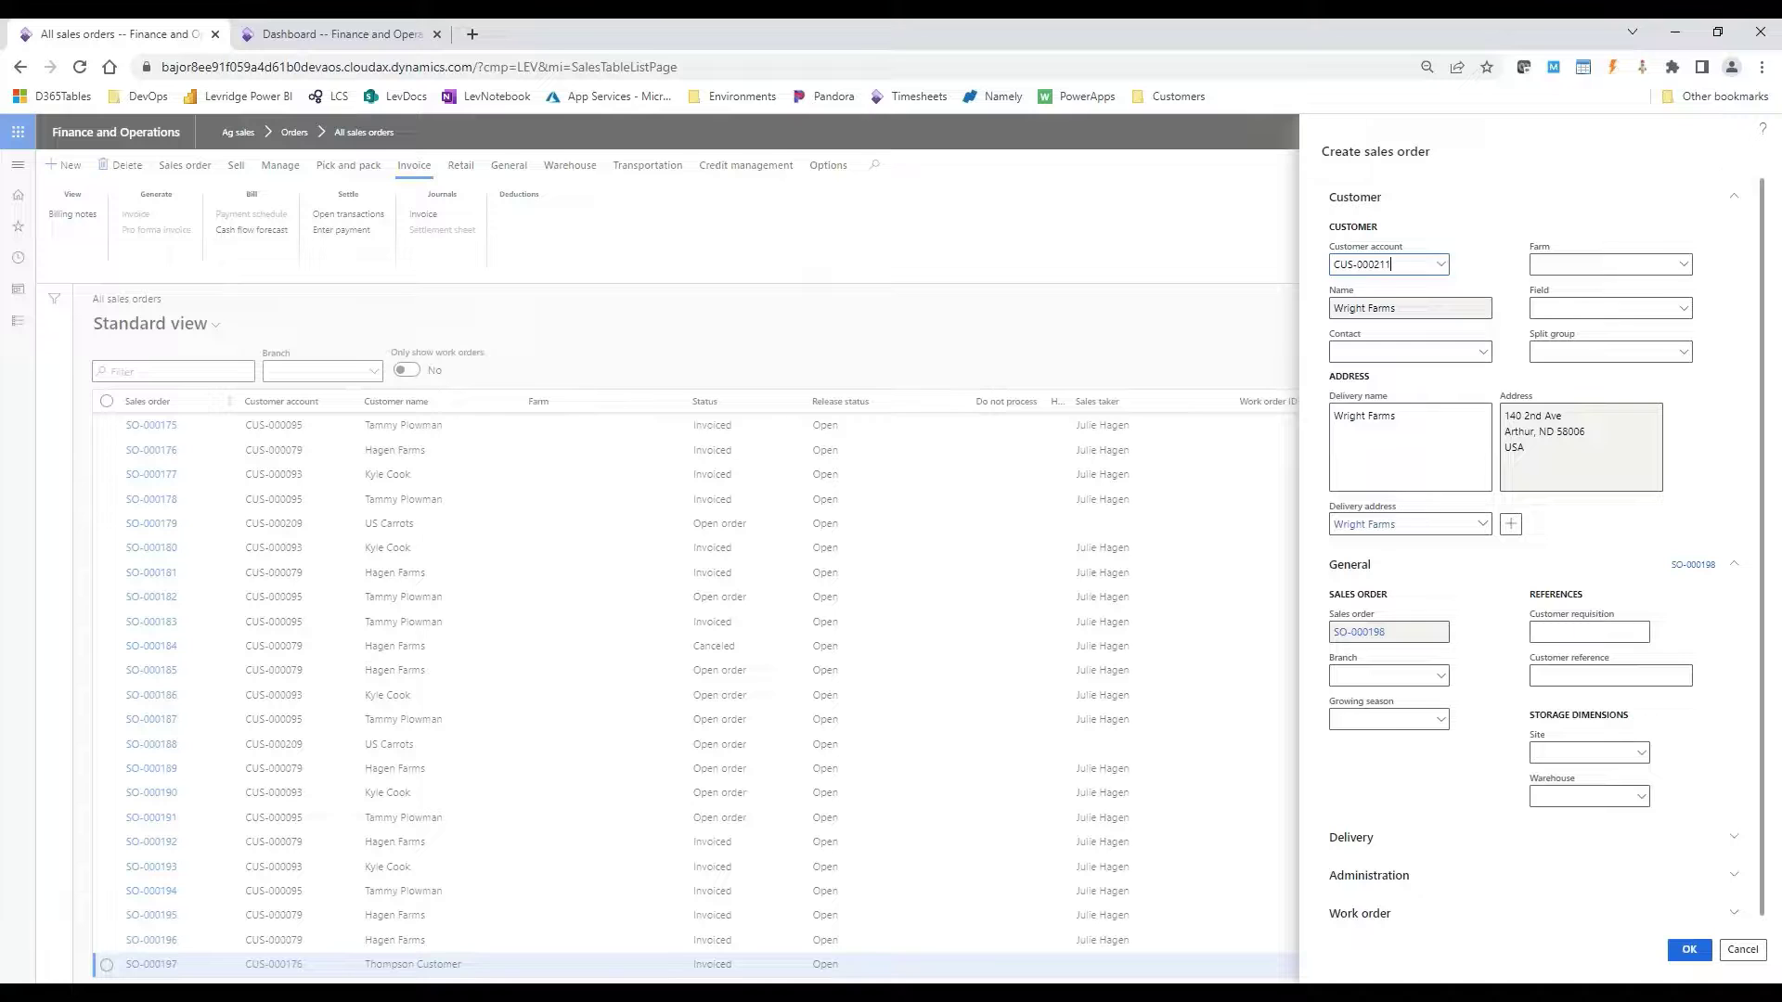
{"action": "left_click", "coordinate": [1588, 788]}
{"action": "type", "text": "art"}
{"action": "key", "text": "Tab"}
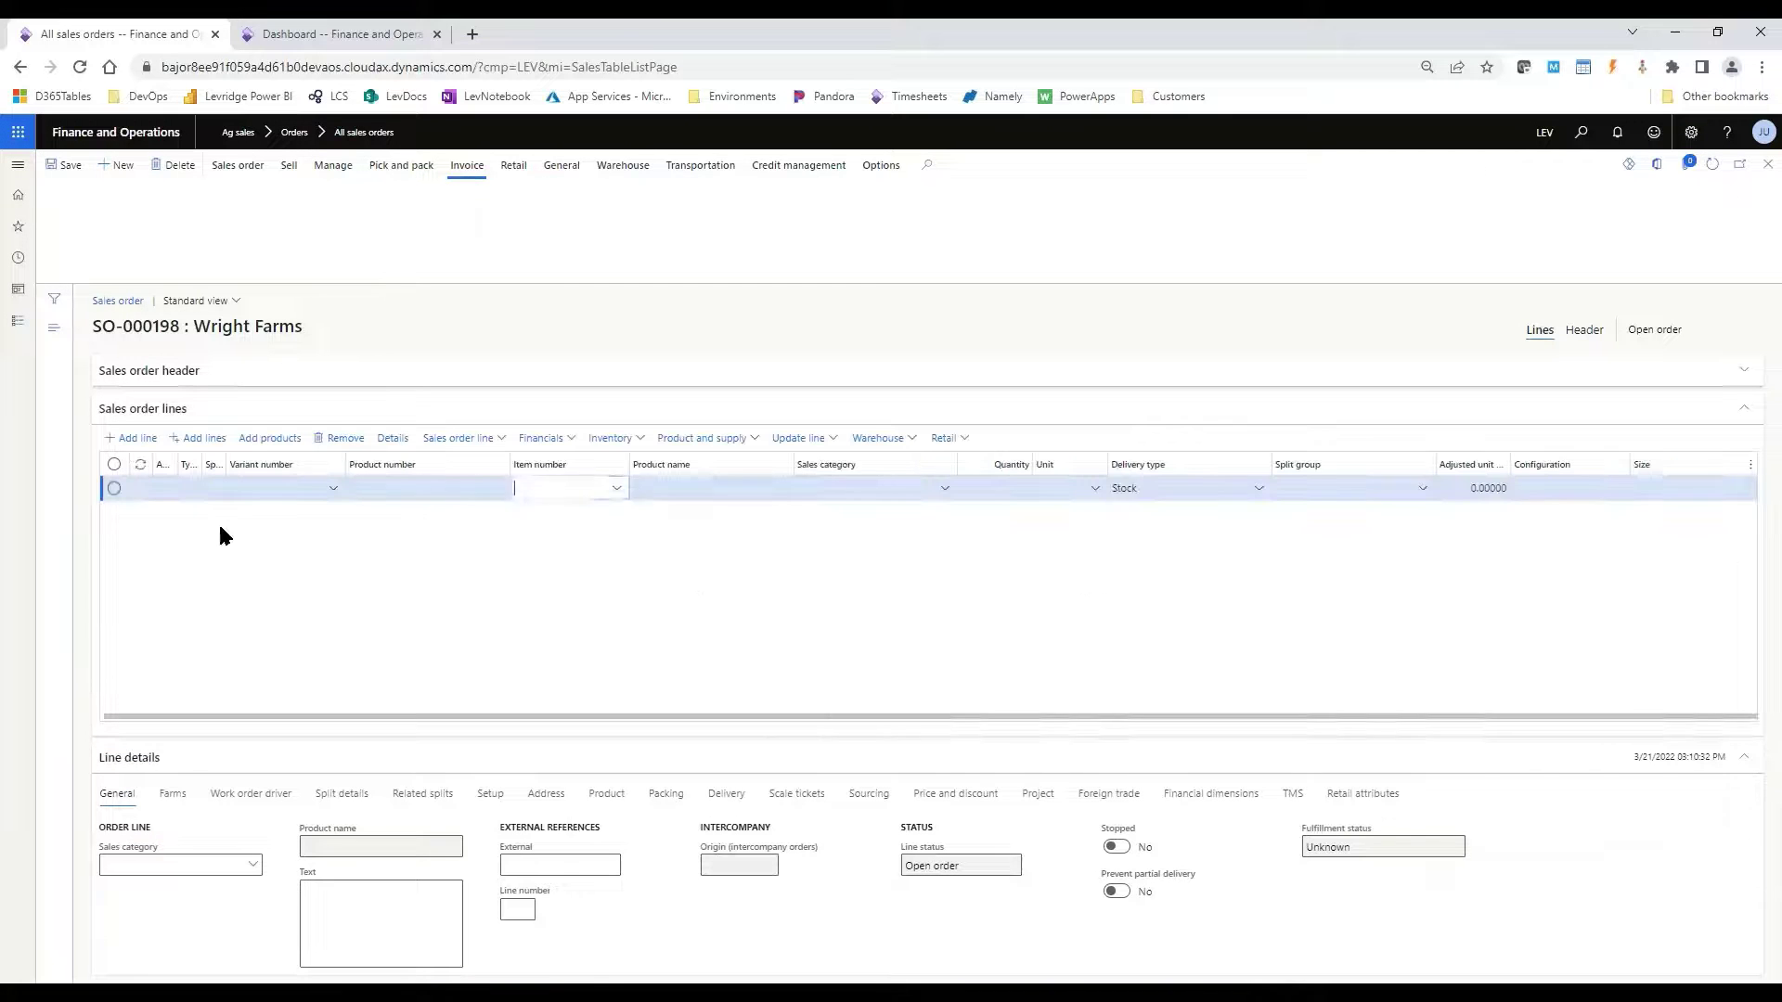
Add a Urea (46-0-0) line with quantity 1,000 lb to SO-000198 and save it
{"action": "left_click", "coordinate": [559, 490]}
{"action": "type", "text": "urea"}
{"action": "key", "text": "Tab"}
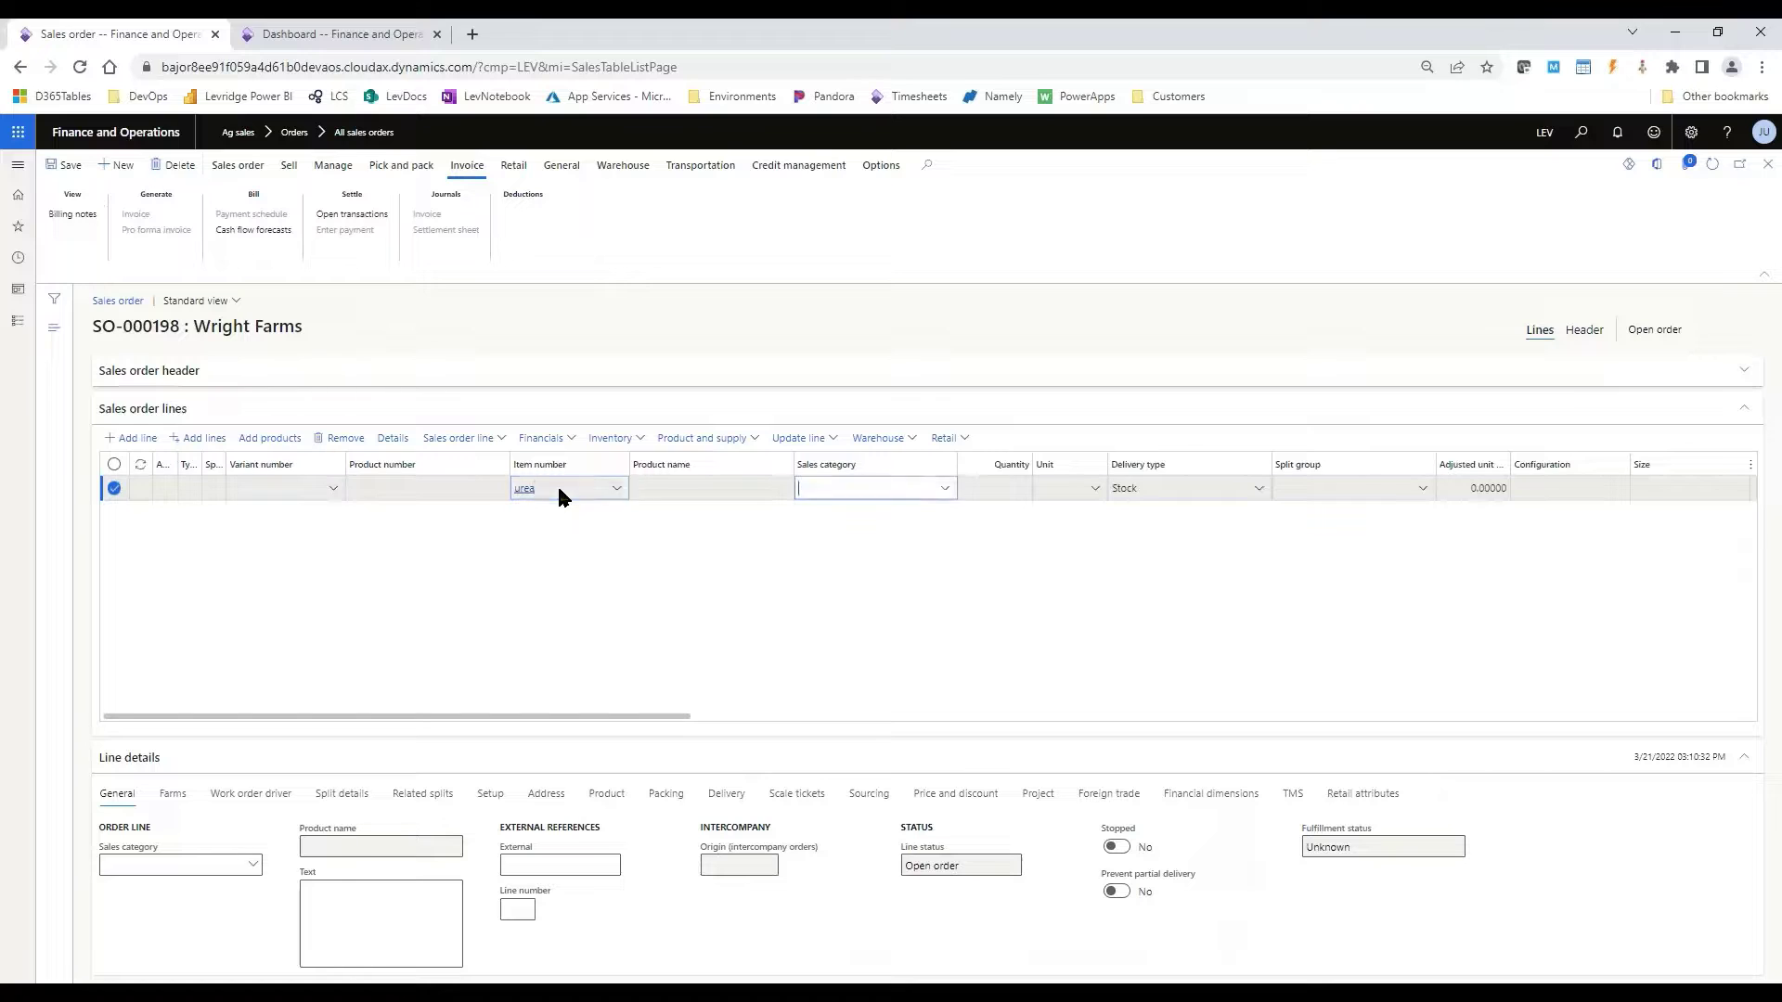
{"action": "type", "text": "1,000"}
{"action": "key", "text": "Tab"}
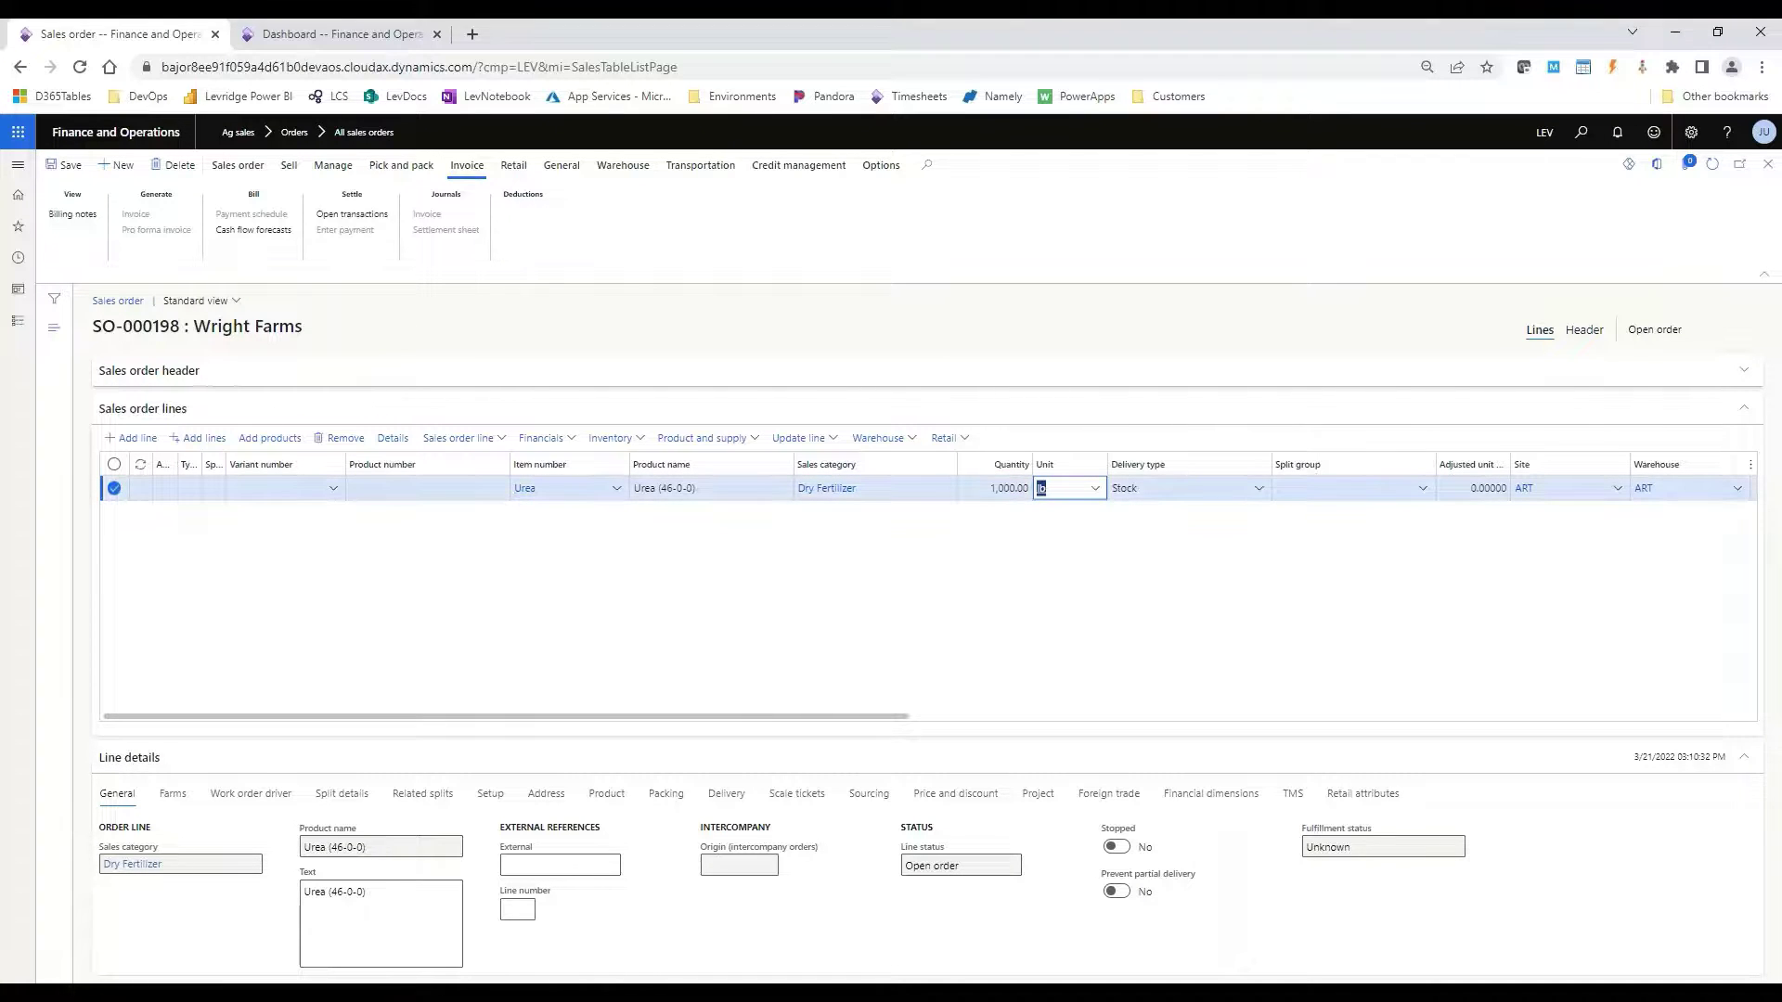
{"action": "left_click", "coordinate": [65, 165]}
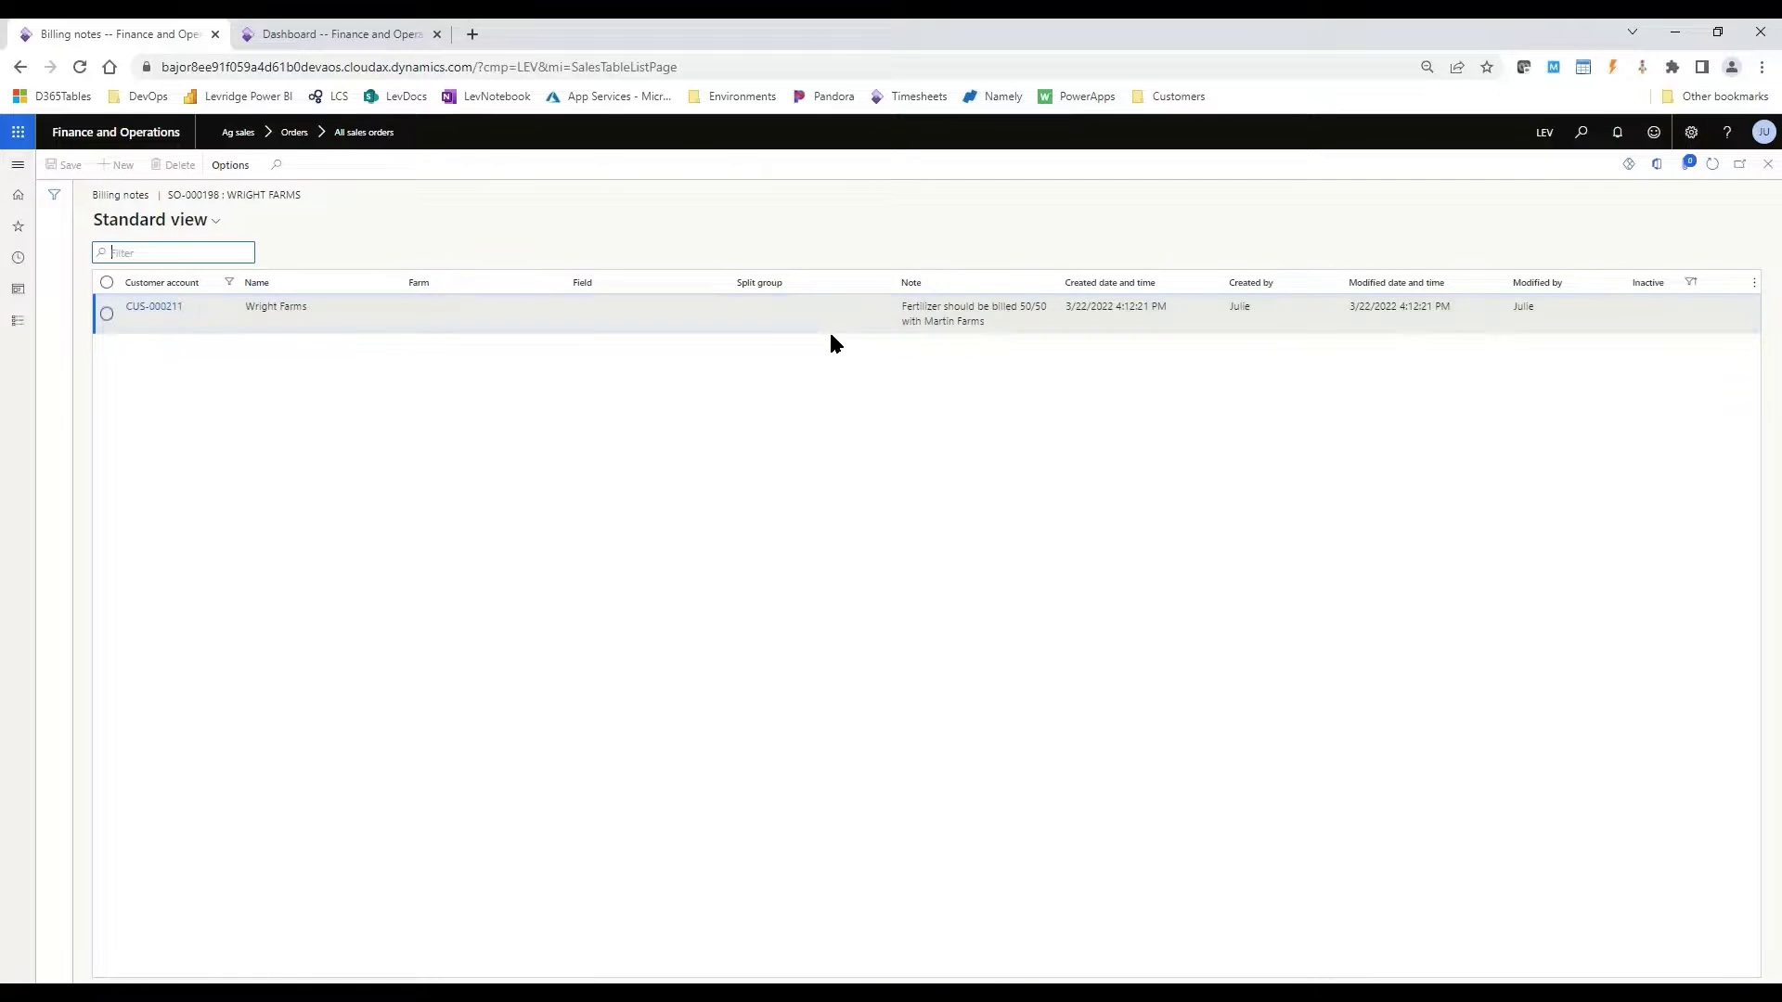
{"action": "left_click", "coordinate": [1768, 165]}
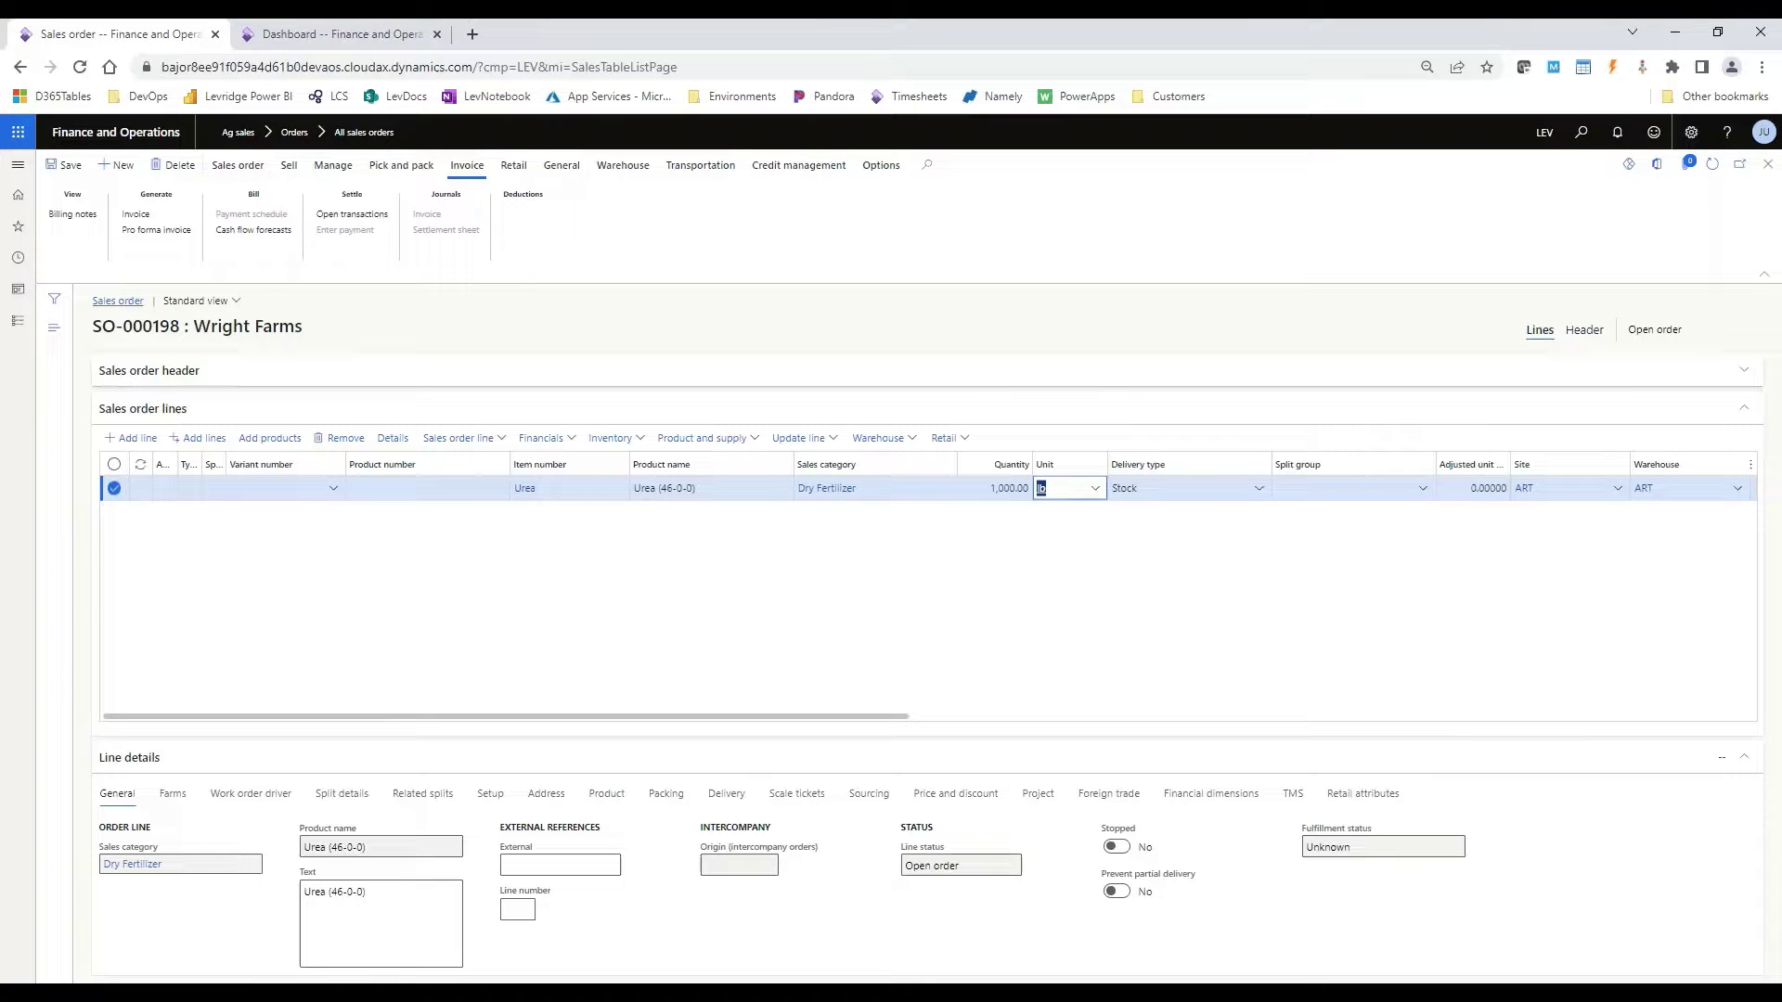
Generate the invoice for SO-000198 to bring up the Posting invoice dialog
{"action": "left_click", "coordinate": [137, 212]}
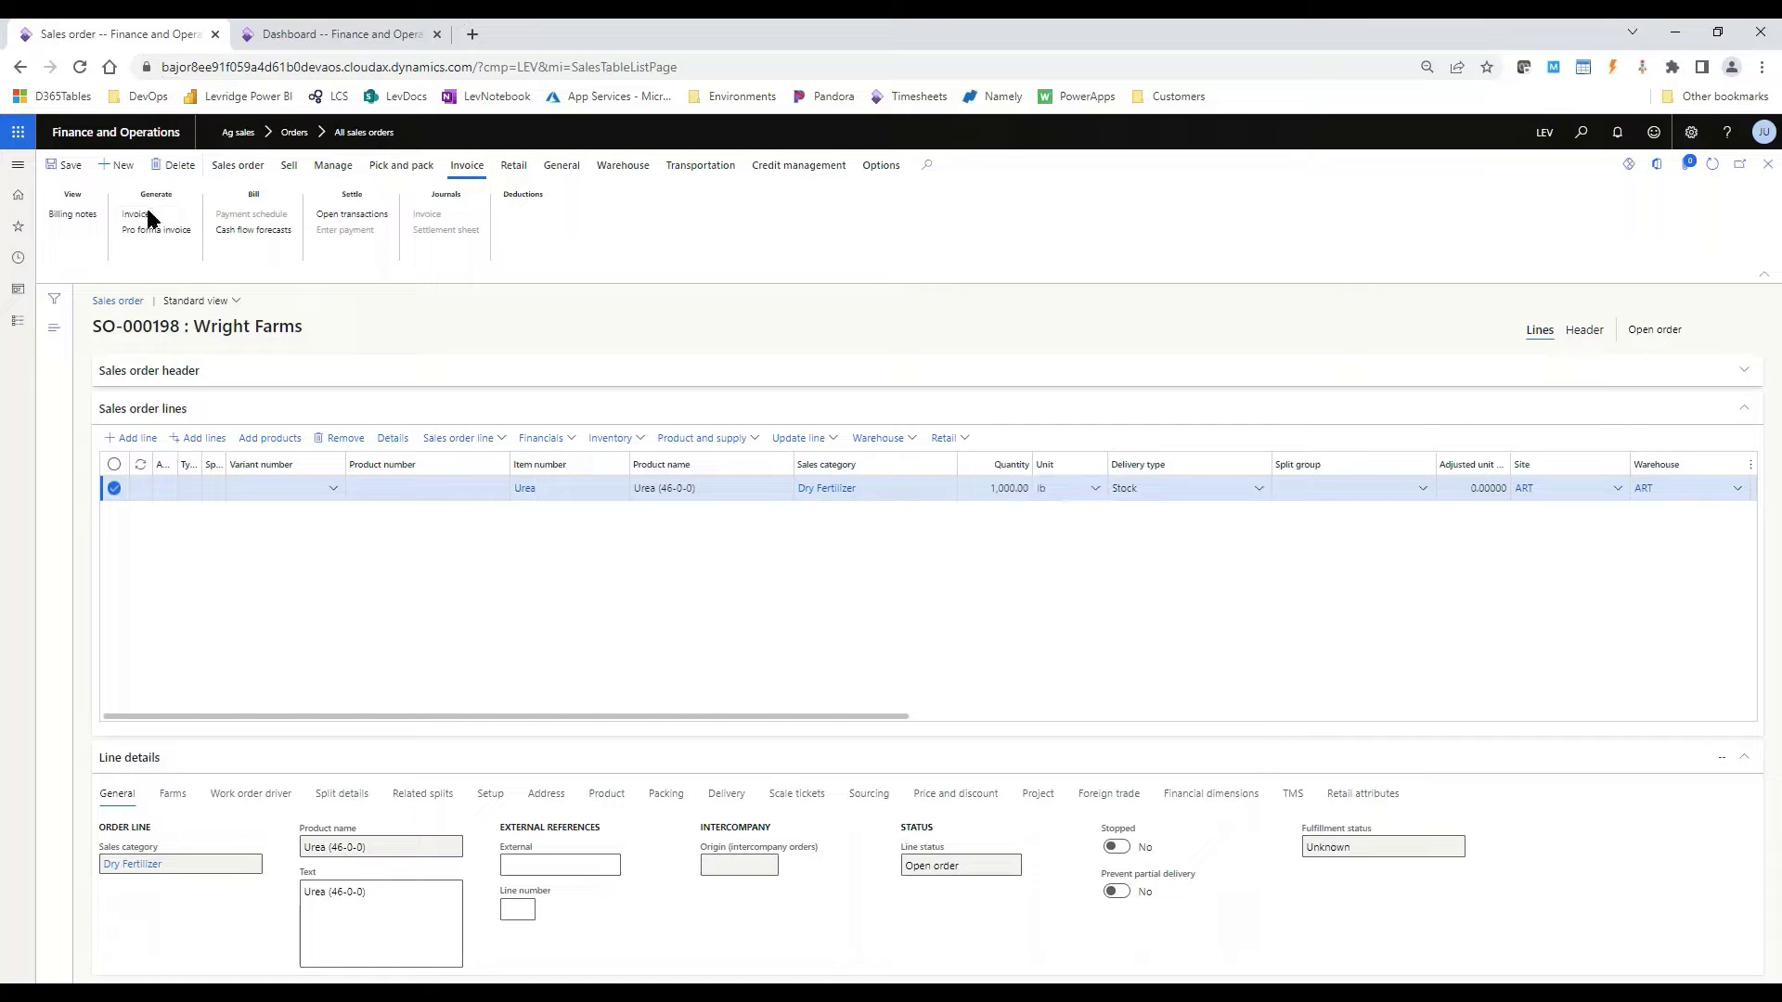